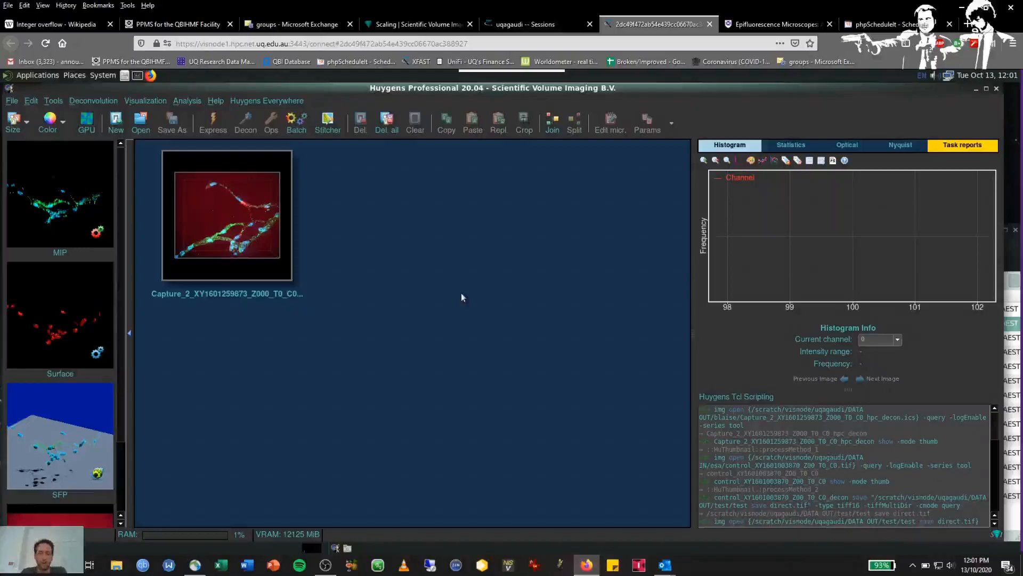
Examine the histogram and the image statistics, including the data type, of the deconvolved capture.
{"action": "left_click", "coordinate": [234, 233]}
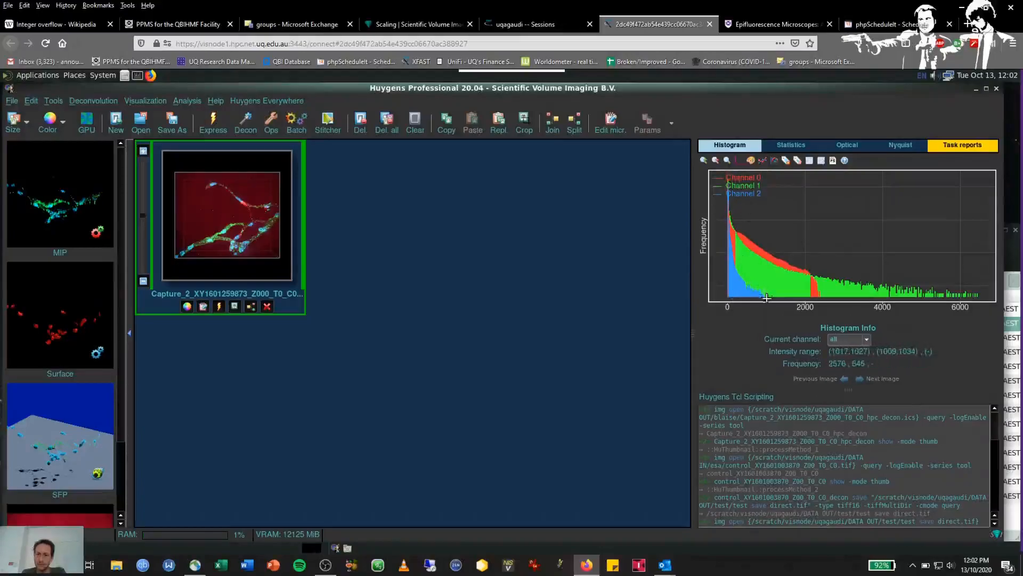
{"action": "left_click", "coordinate": [790, 146]}
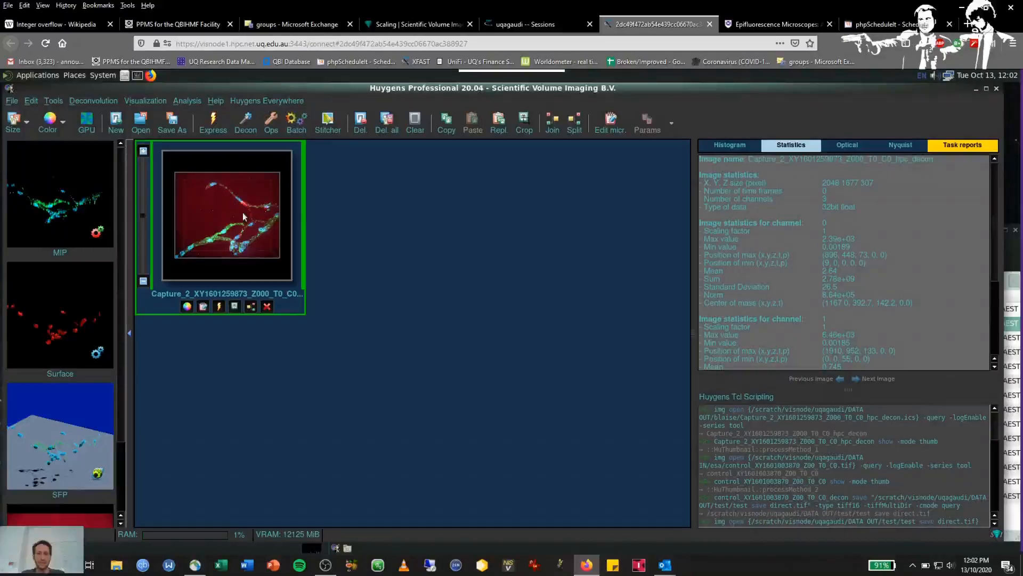
{"action": "mouse_move", "coordinate": [242, 212]}
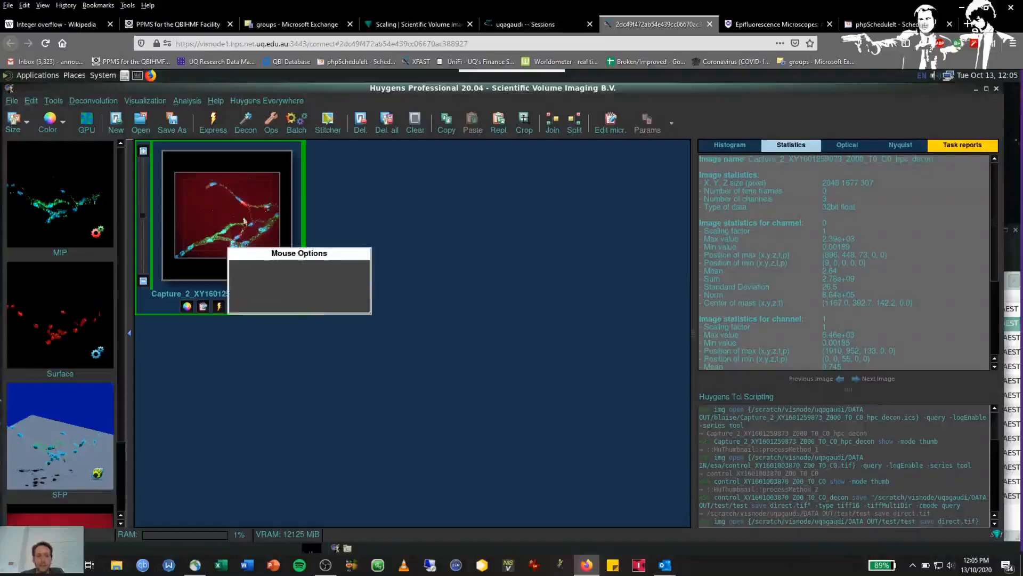
Open the deconvolved capture in the Operations Window and bring up the Data and channel type conversion.
{"action": "right_click", "coordinate": [193, 174]}
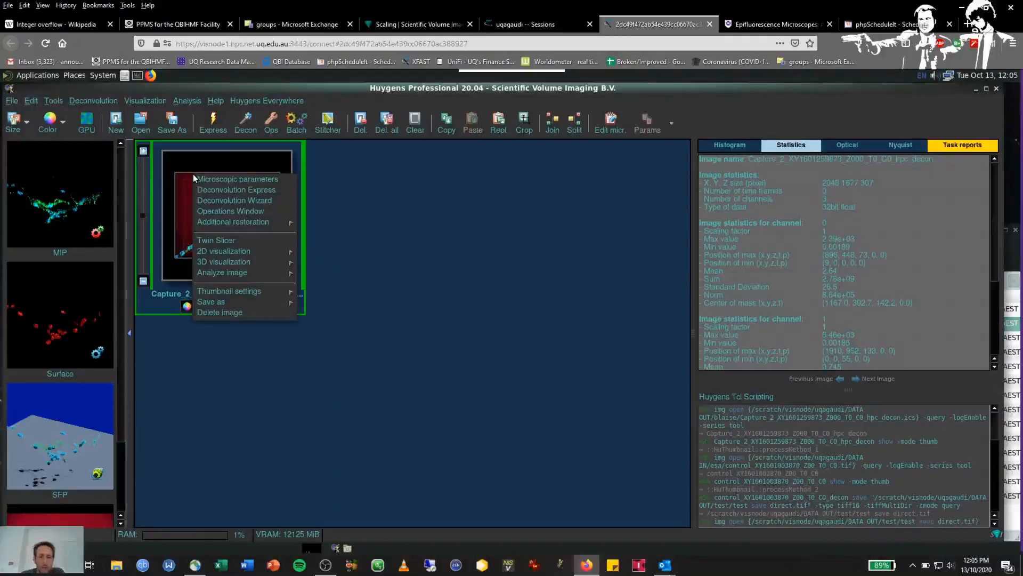
{"action": "left_click", "coordinate": [219, 212]}
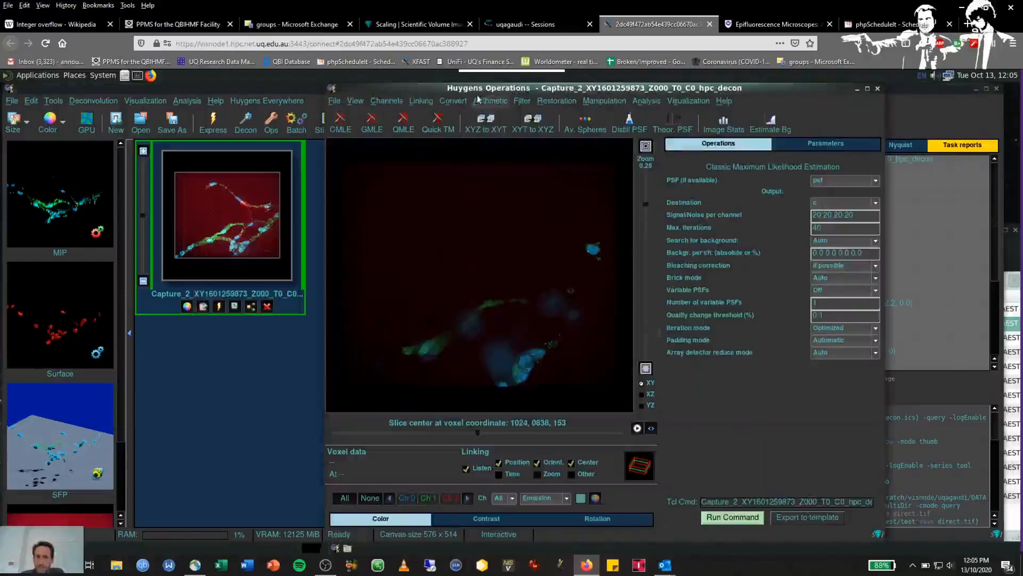
{"action": "left_click_drag", "start_coordinate": [478, 94], "coordinate": [356, 79]}
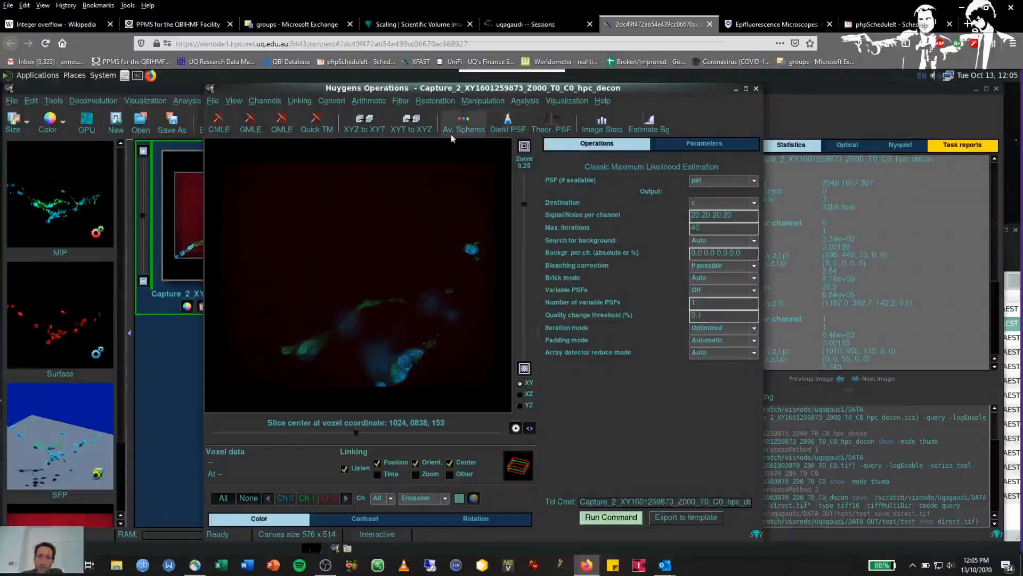
{"action": "left_click", "coordinate": [328, 102]}
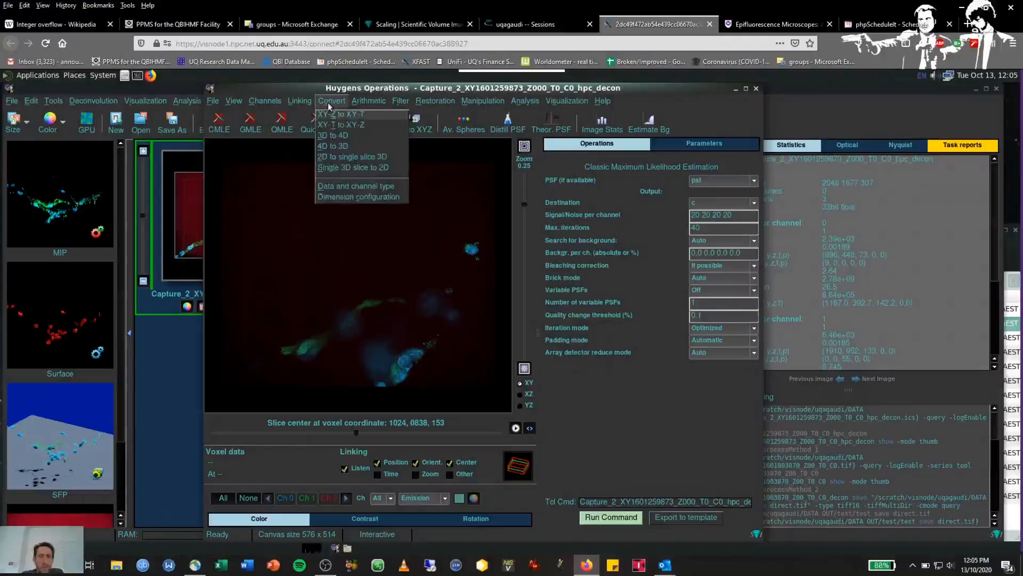
{"action": "left_click", "coordinate": [335, 186]}
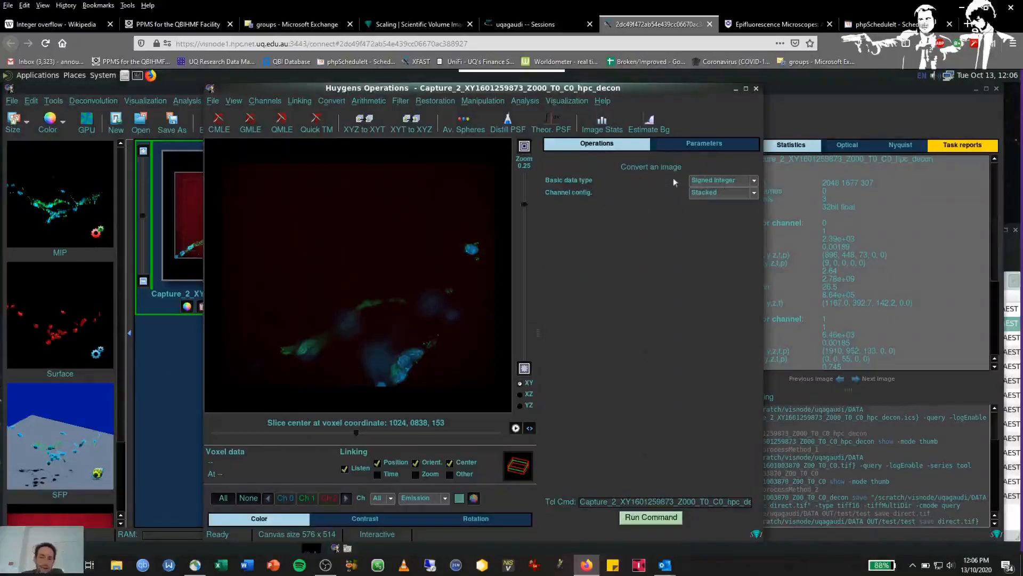
Convert the image to the Signed integer data type with the Stacked channel configuration.
{"action": "left_click", "coordinate": [705, 184]}
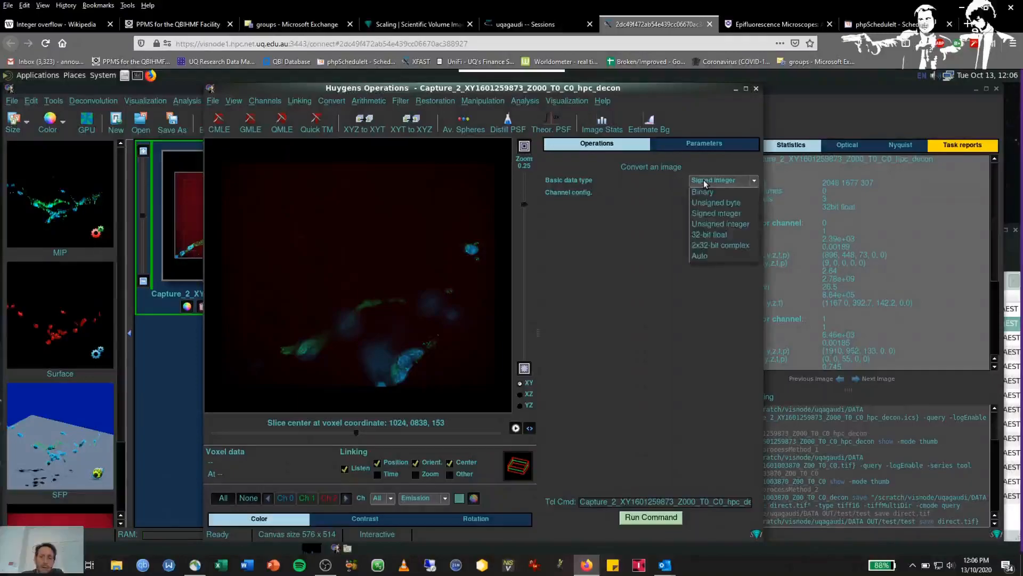
{"action": "left_click", "coordinate": [714, 235]}
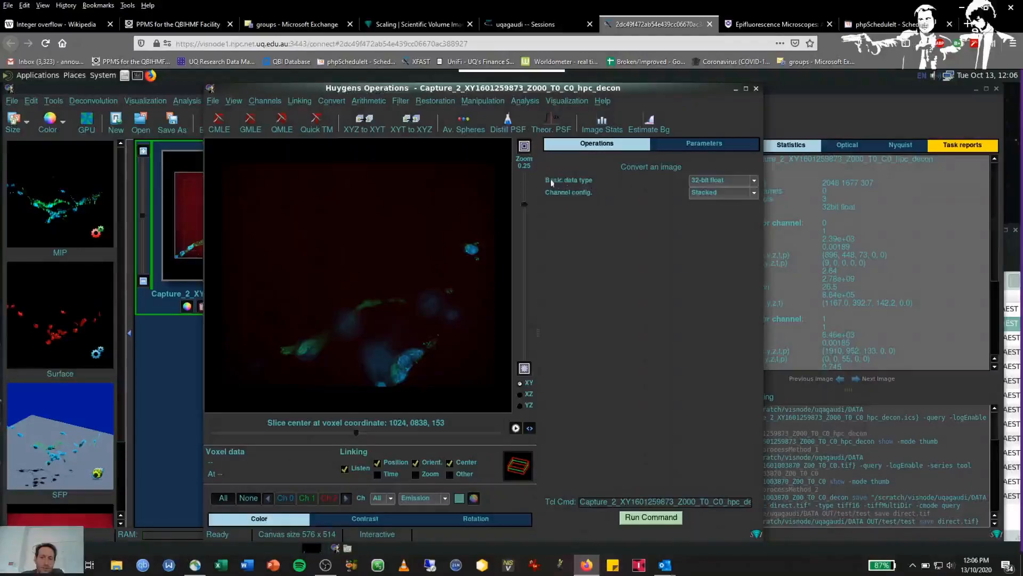
{"action": "left_click", "coordinate": [709, 181]}
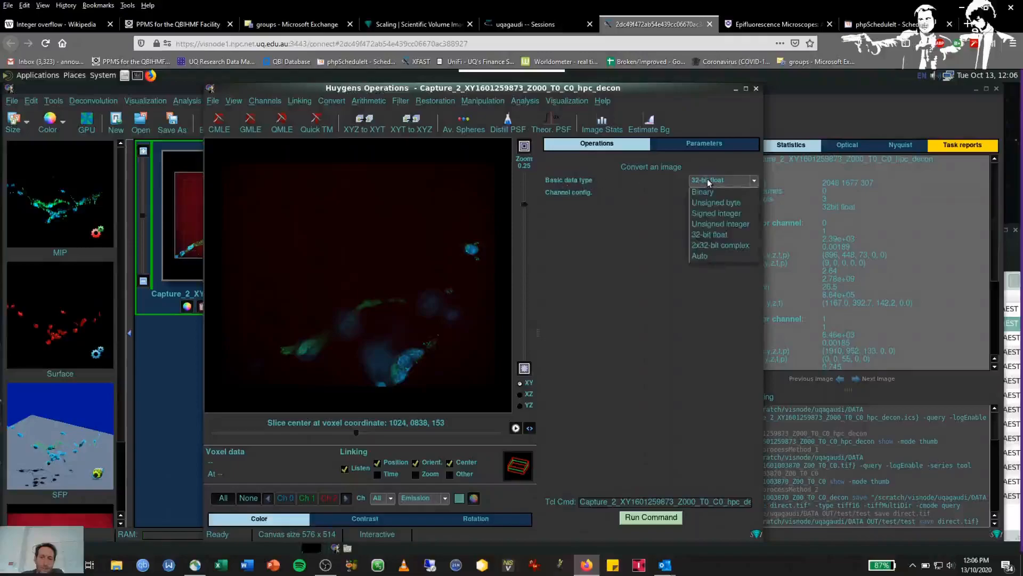
{"action": "left_click", "coordinate": [717, 213]}
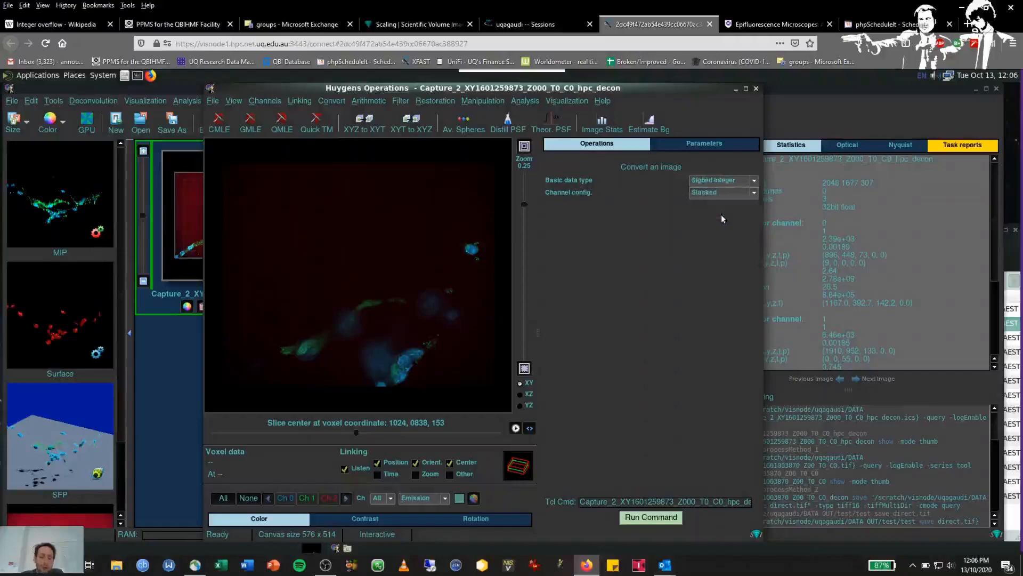
{"action": "left_click", "coordinate": [721, 184]}
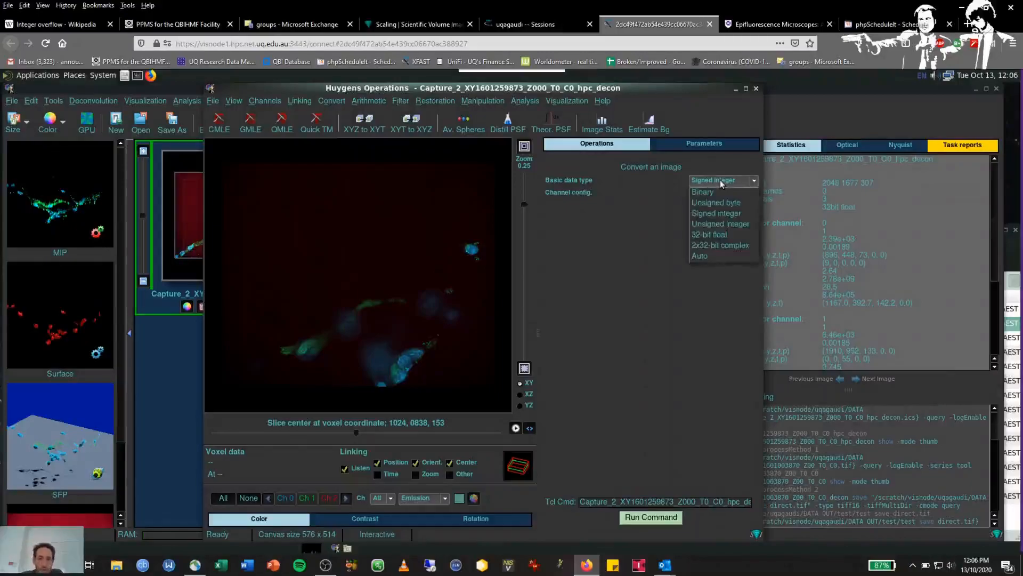
{"action": "left_click", "coordinate": [715, 213]}
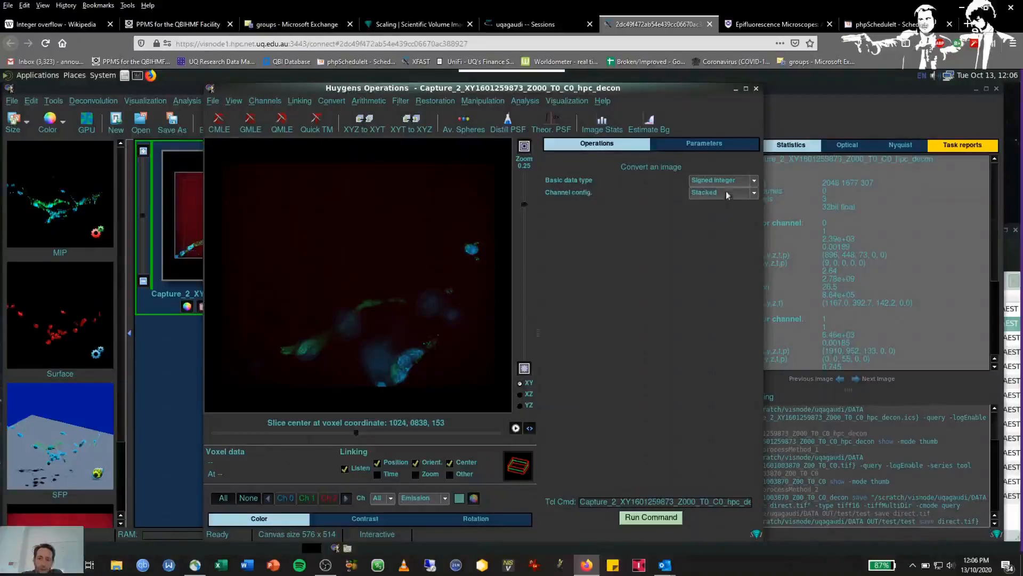
{"action": "left_click", "coordinate": [706, 193]}
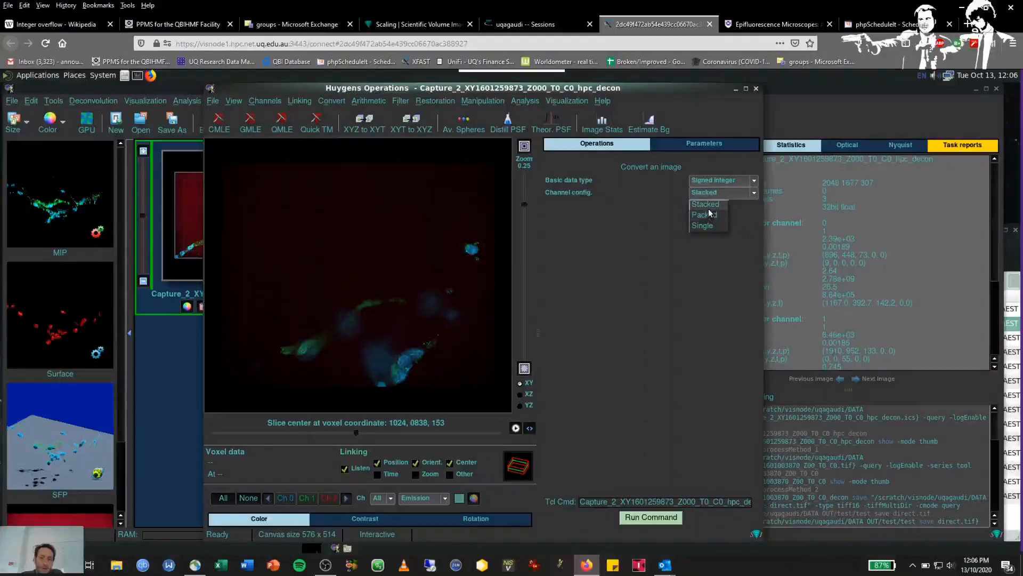
{"action": "left_click", "coordinate": [709, 210]}
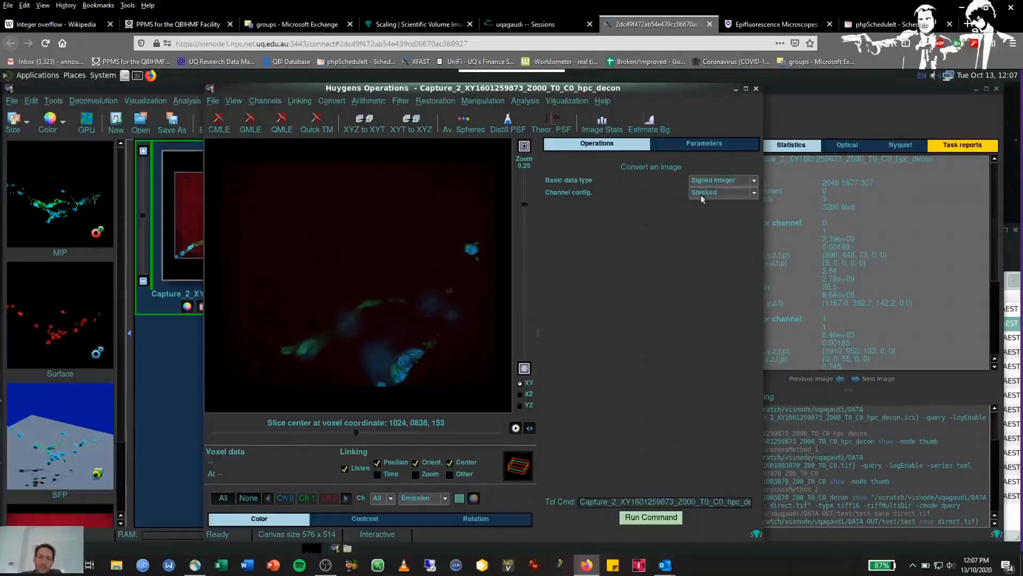
{"action": "left_click", "coordinate": [632, 521]}
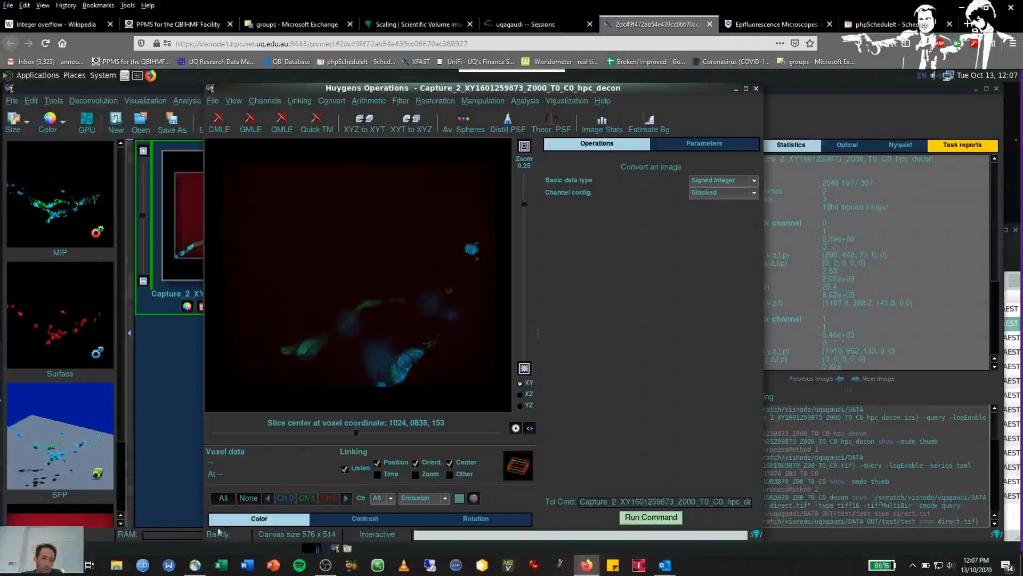
Close the Operations window and check the data type in the converted image's statistics.
{"action": "left_click", "coordinate": [757, 90]}
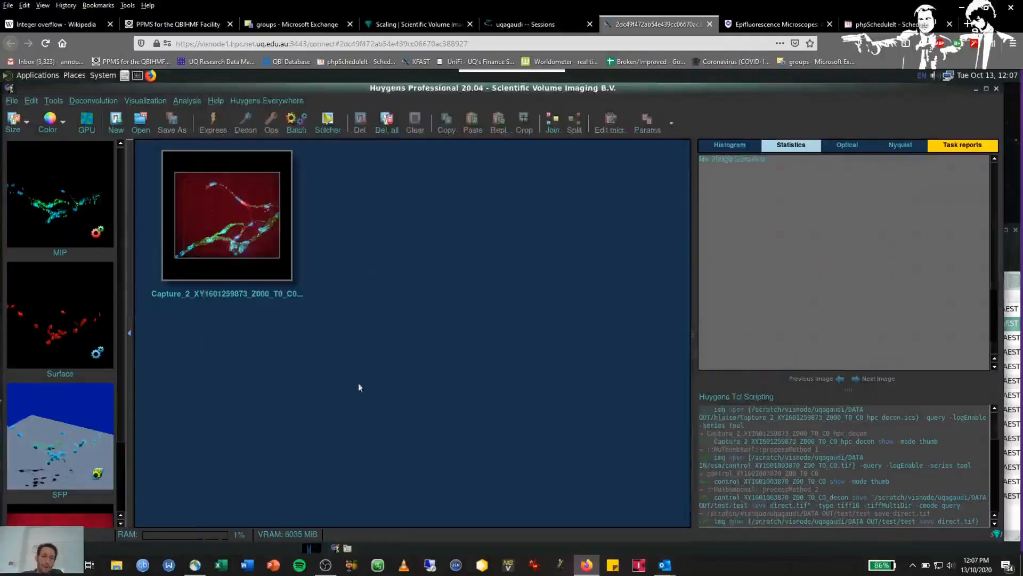
{"action": "left_click", "coordinate": [336, 548]}
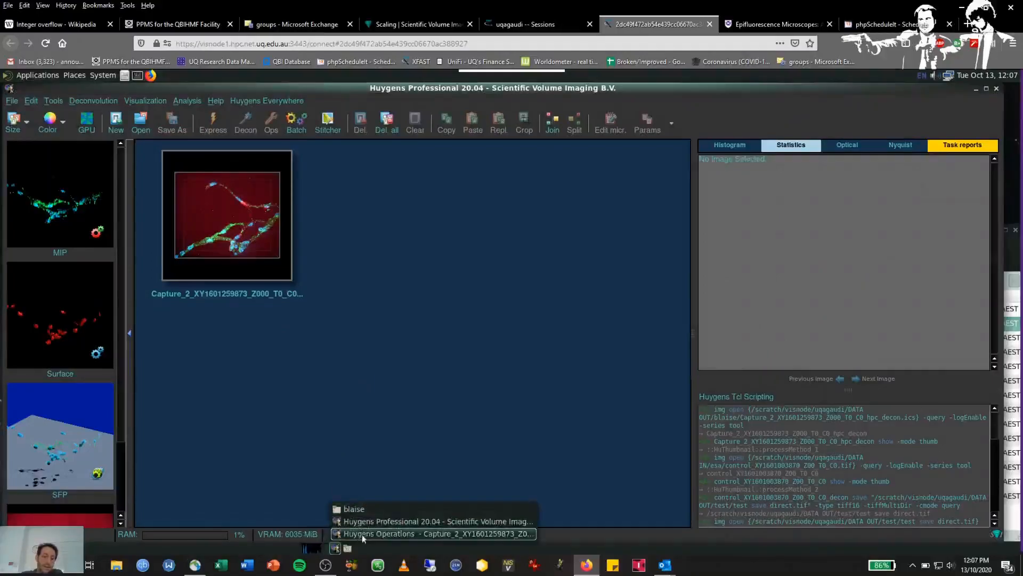
{"action": "left_click", "coordinate": [362, 534]}
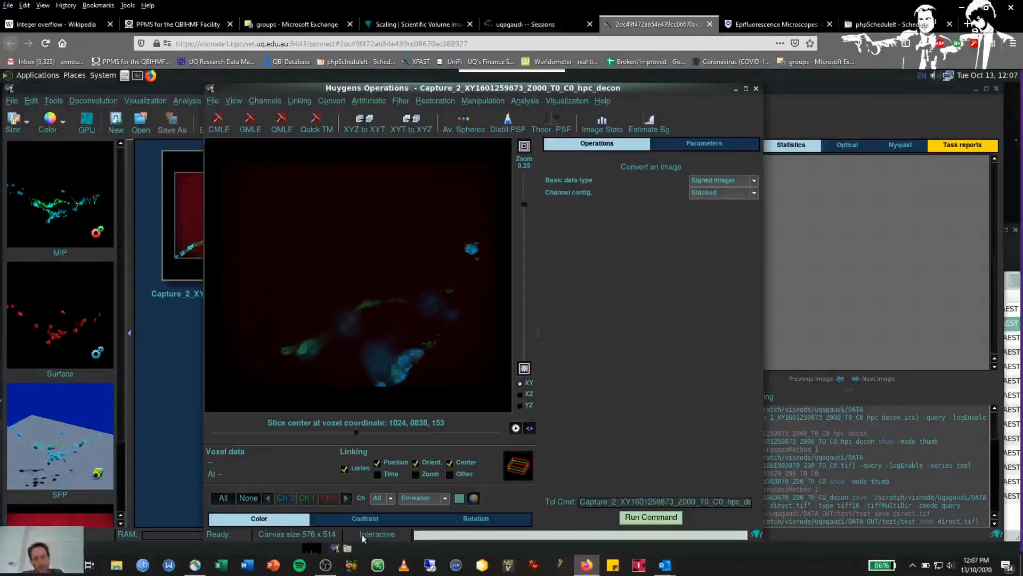
{"action": "left_click", "coordinate": [755, 90]}
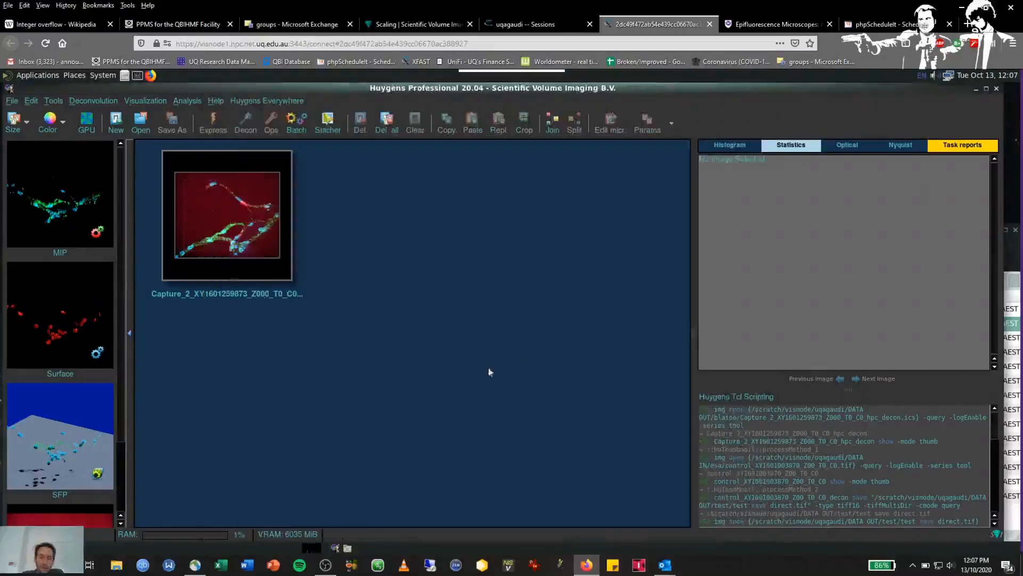
{"action": "left_click", "coordinate": [245, 217]}
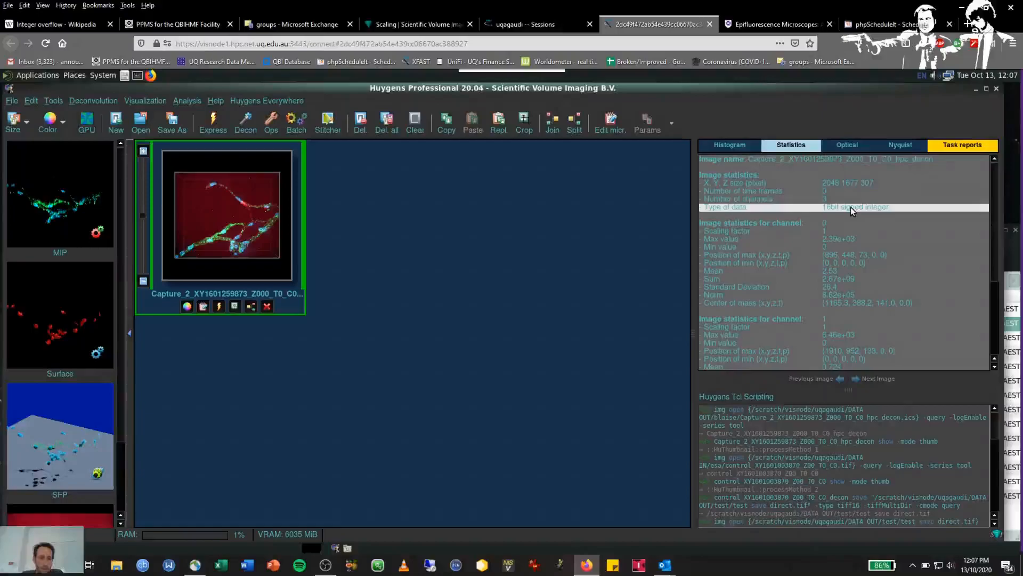
Start saving the converted image as TIFF 16 bit with one file per channel.
{"action": "right_click", "coordinate": [244, 209]}
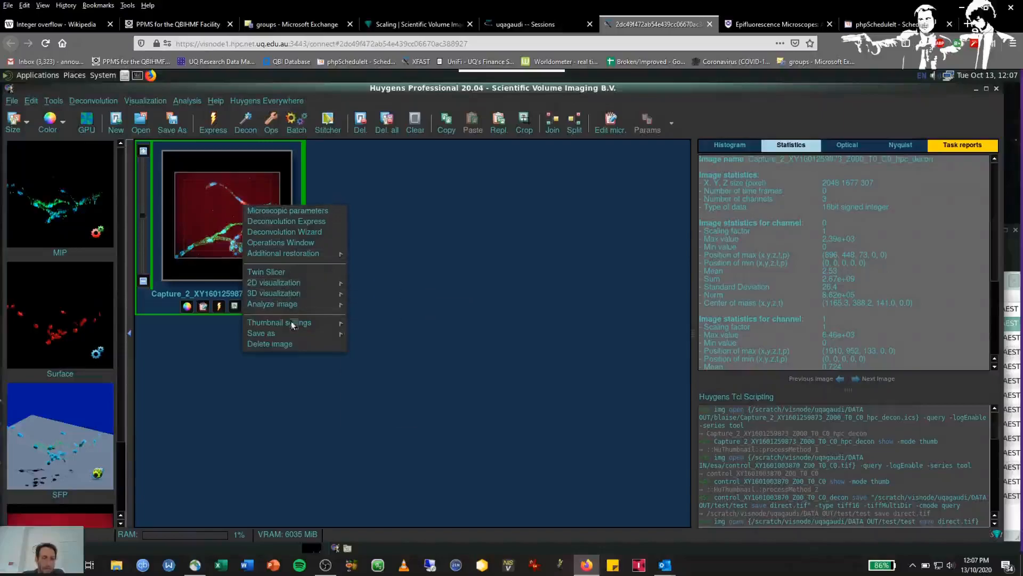
{"action": "mouse_move", "coordinate": [292, 333]}
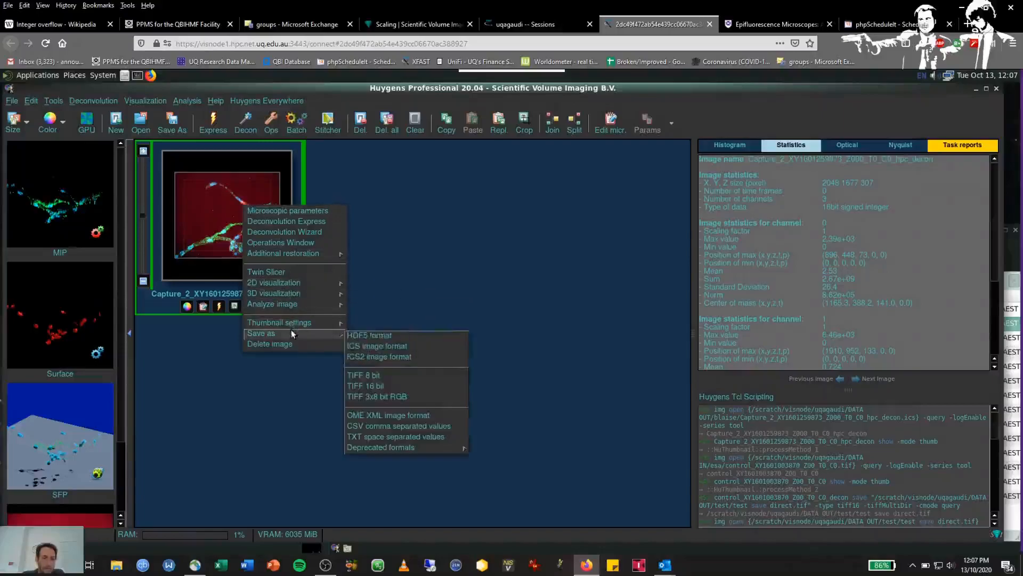
{"action": "left_click", "coordinate": [370, 386]}
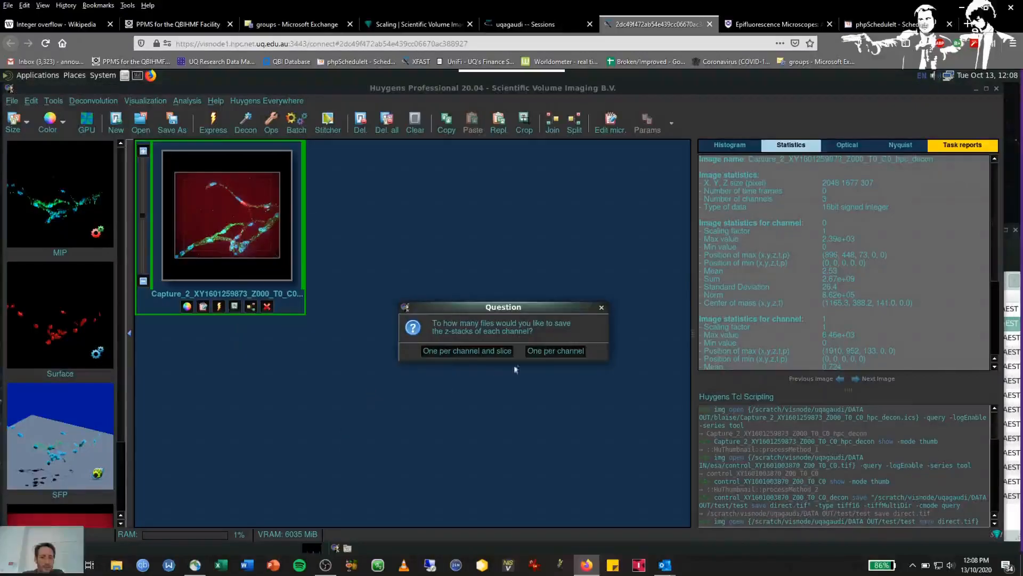
{"action": "left_click", "coordinate": [550, 351]}
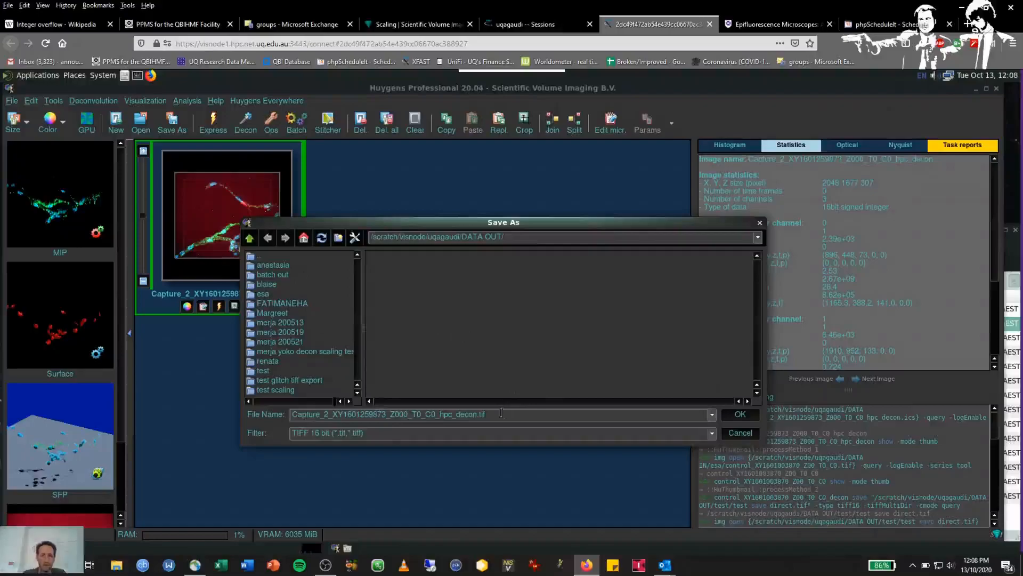
Name the file "test 1" and save it in the DATA OUT folder with the Contrast stretch conversion mode.
{"action": "key", "text": "BackSpace"}
{"action": "key", "text": "BackSpace"}
{"action": "key", "text": "BackSpace"}
{"action": "key", "text": "BackSpace"}
{"action": "key", "text": "BackSpace"}
{"action": "key", "text": "BackSpace"}
{"action": "key", "text": "BackSpace"}
{"action": "key", "text": "BackSpace"}
{"action": "key", "text": "BackSpace"}
{"action": "key", "text": "BackSpace"}
{"action": "key", "text": "BackSpace"}
{"action": "key", "text": "BackSpace"}
{"action": "key", "text": "BackSpace"}
{"action": "key", "text": "BackSpace"}
{"action": "key", "text": "BackSpace"}
{"action": "key", "text": "BackSpace"}
{"action": "key", "text": "BackSpace"}
{"action": "key", "text": "BackSpace"}
{"action": "key", "text": "BackSpace"}
{"action": "key", "text": "BackSpace"}
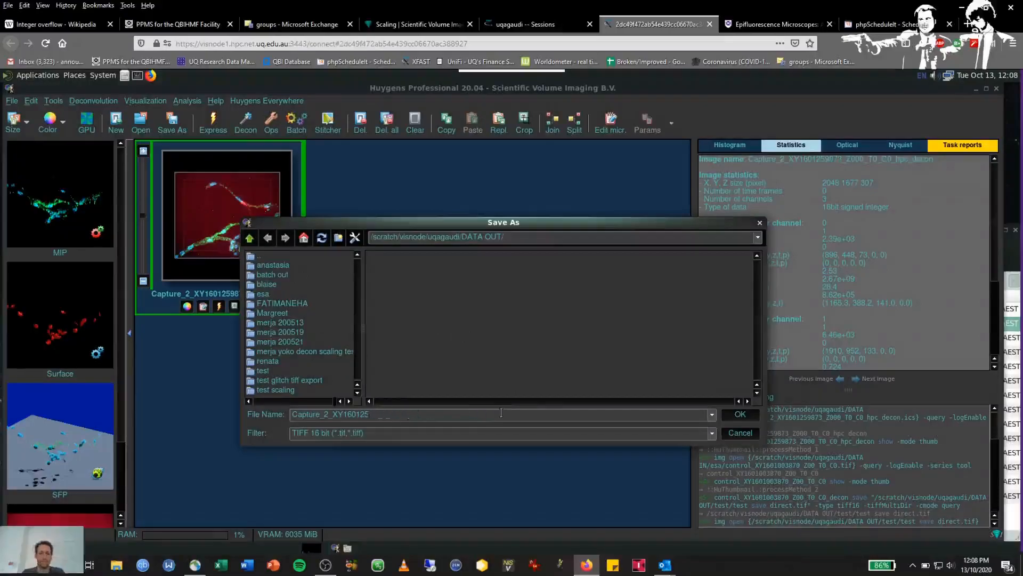
{"action": "type", "text": "test 1"}
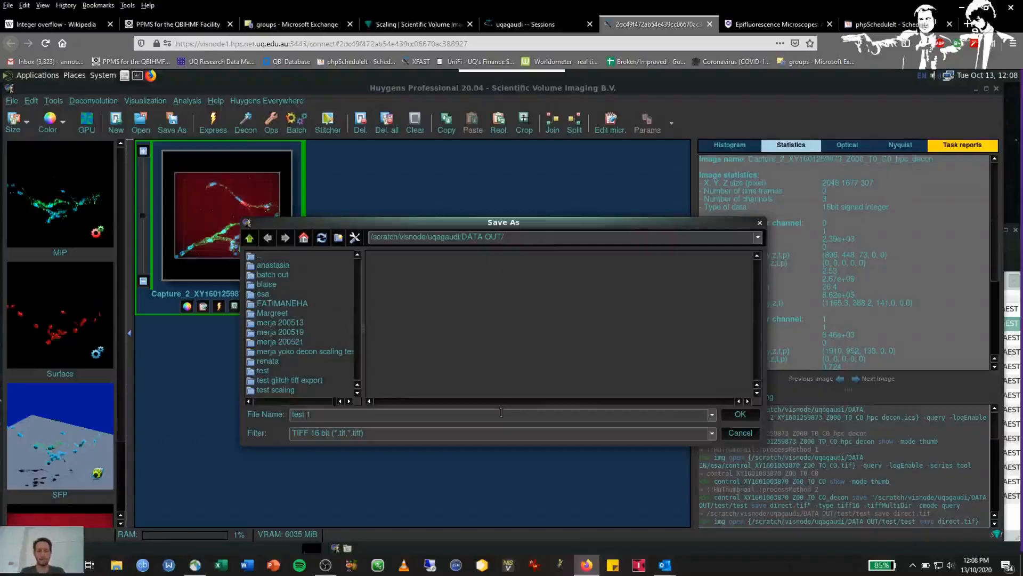
{"action": "left_click", "coordinate": [742, 414]}
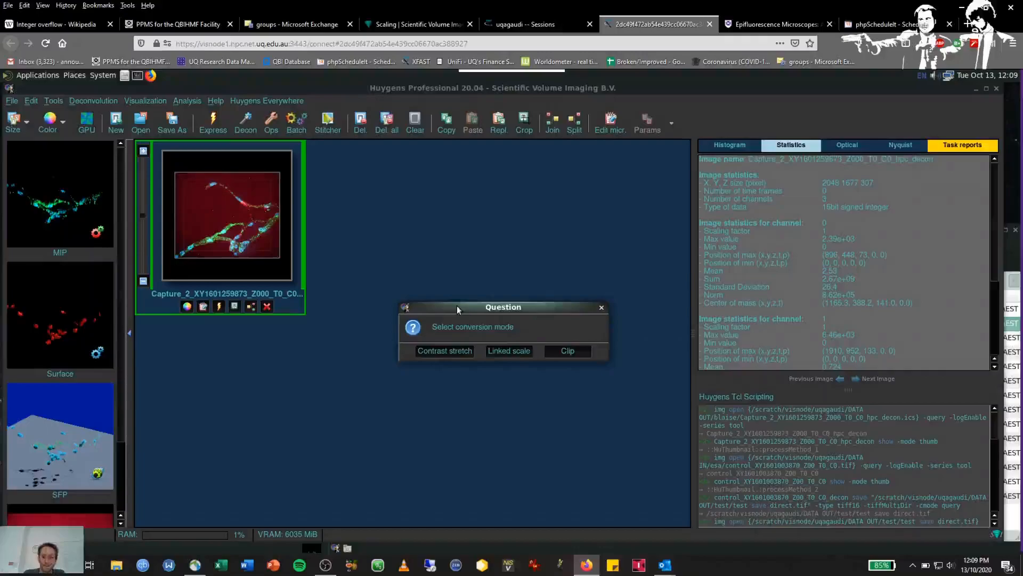
{"action": "left_click", "coordinate": [429, 352]}
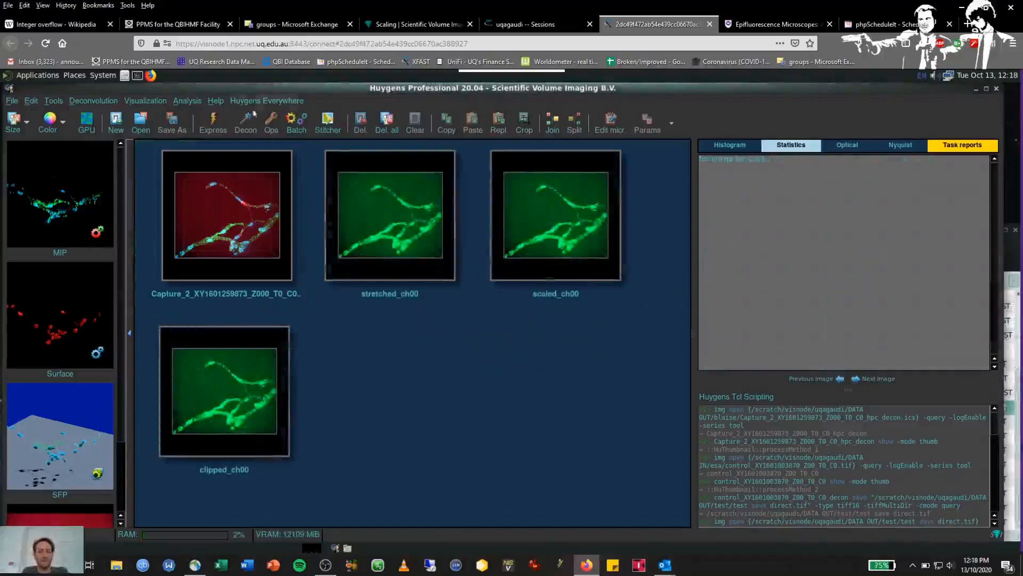
Compare the statistics of the original capture with those of the stretched, scaled and clipped TIFF versions.
{"action": "left_click", "coordinate": [232, 203]}
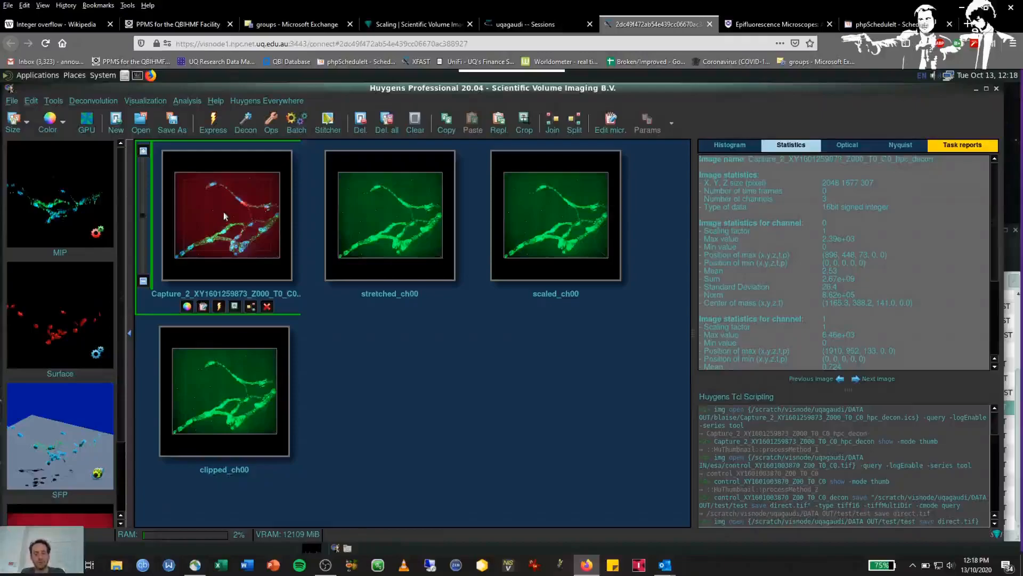
{"action": "left_click", "coordinate": [375, 195]}
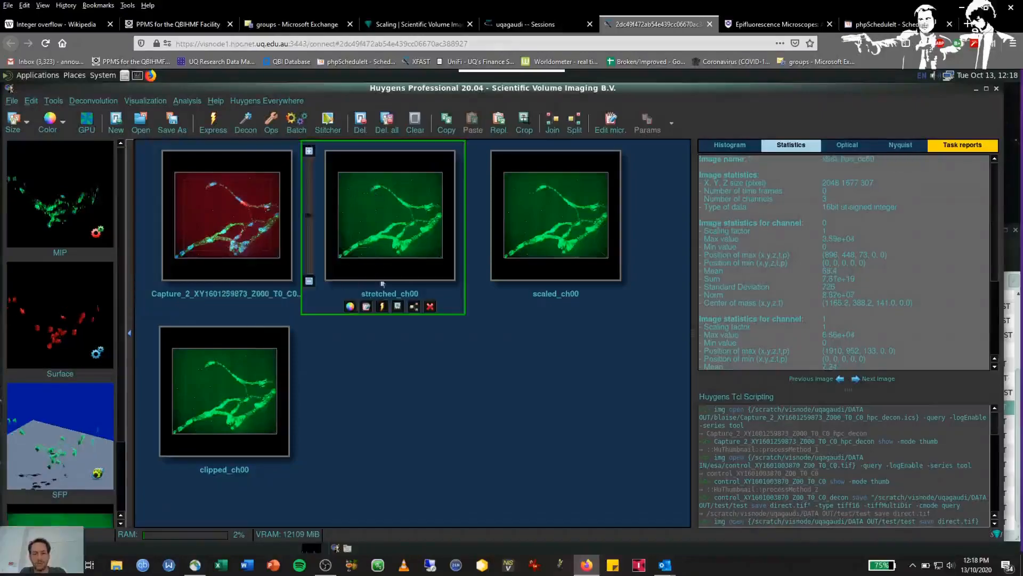
{"action": "left_click", "coordinate": [552, 264]}
{"action": "left_click", "coordinate": [257, 385]}
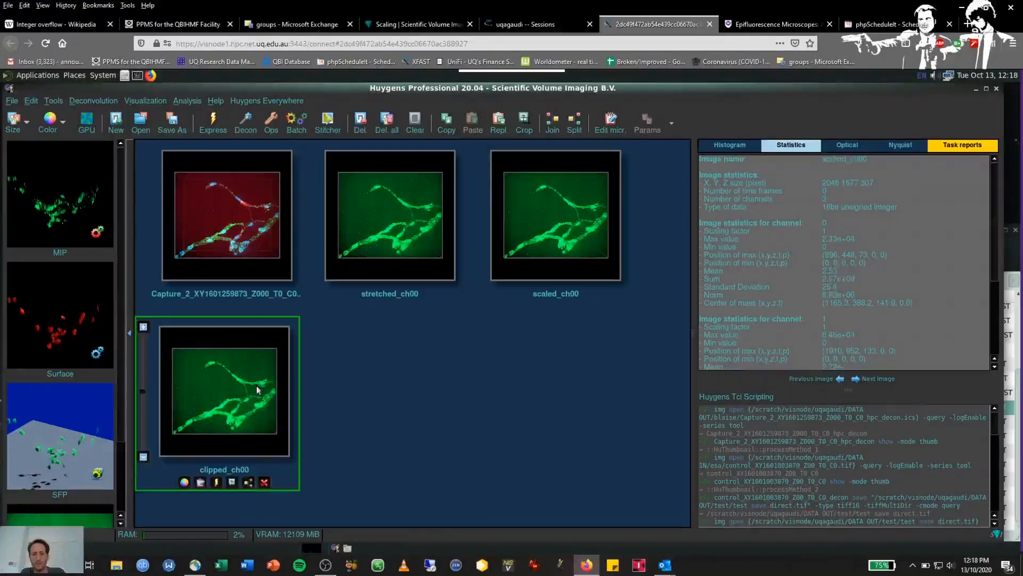
{"action": "left_click", "coordinate": [387, 218]}
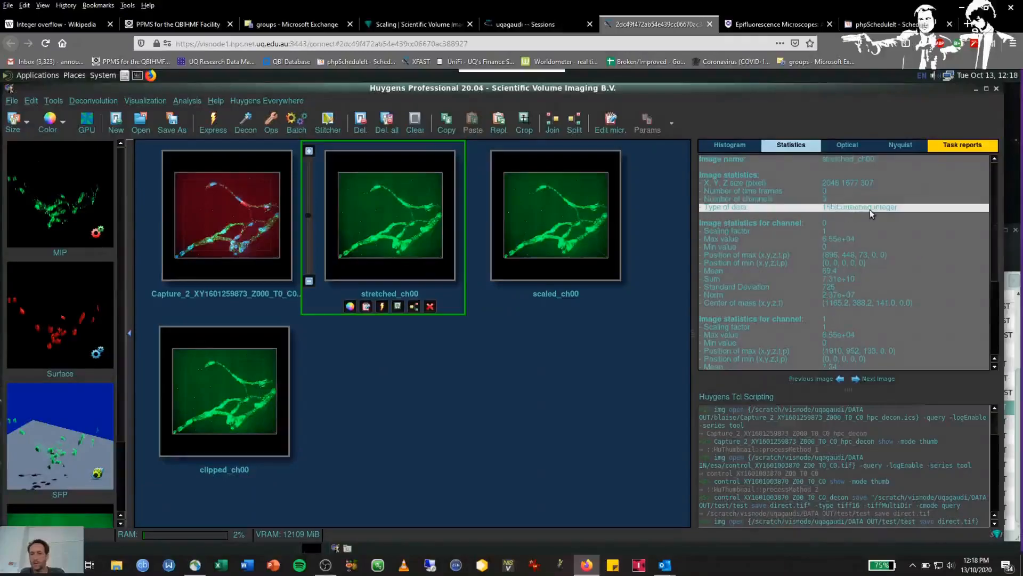
{"action": "left_click", "coordinate": [552, 243]}
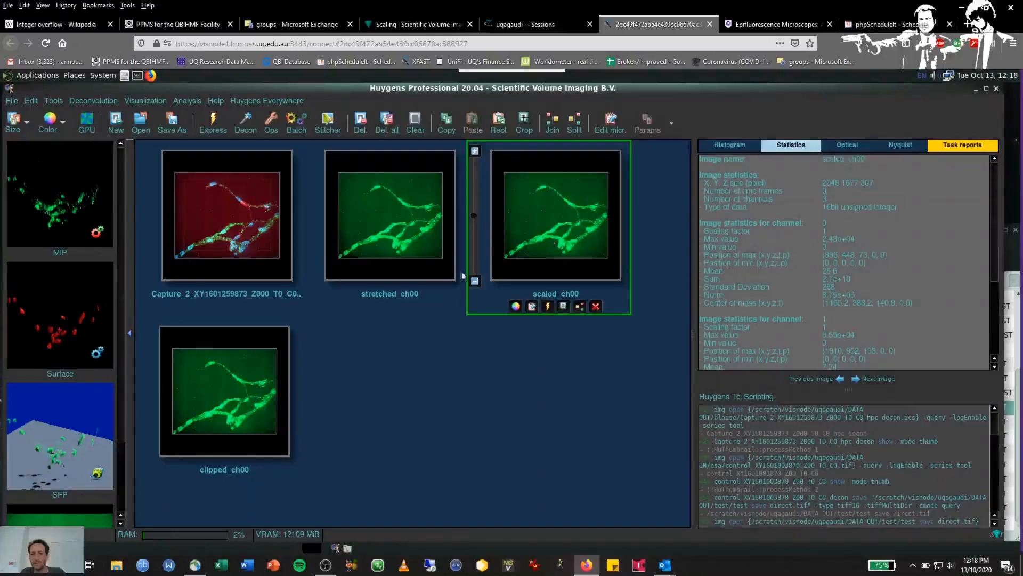
Check the statistics of the clipped and stretched images, and compare the stretched image's histogram with the original capture's.
{"action": "left_click", "coordinate": [269, 403]}
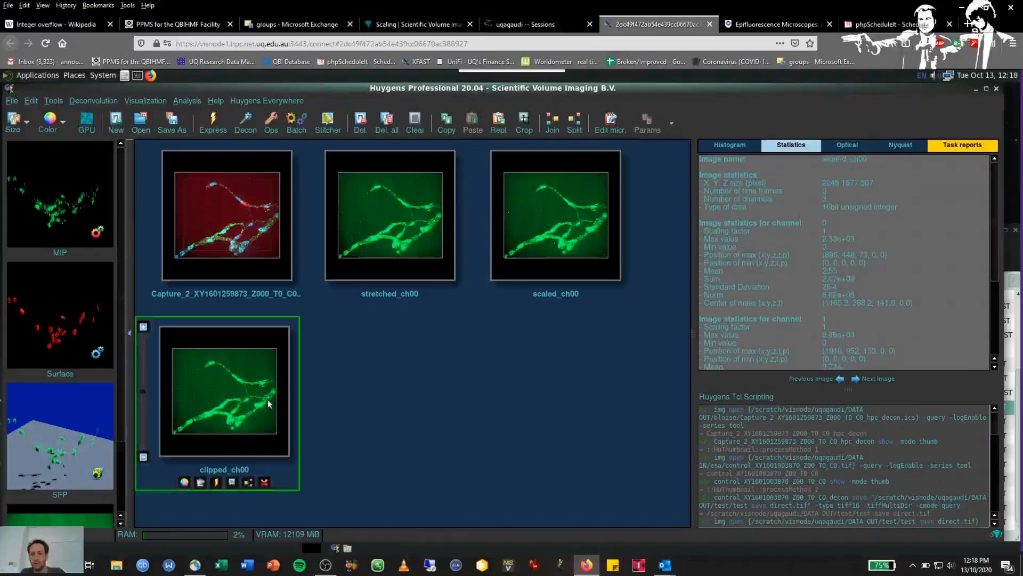
{"action": "left_click", "coordinate": [377, 238]}
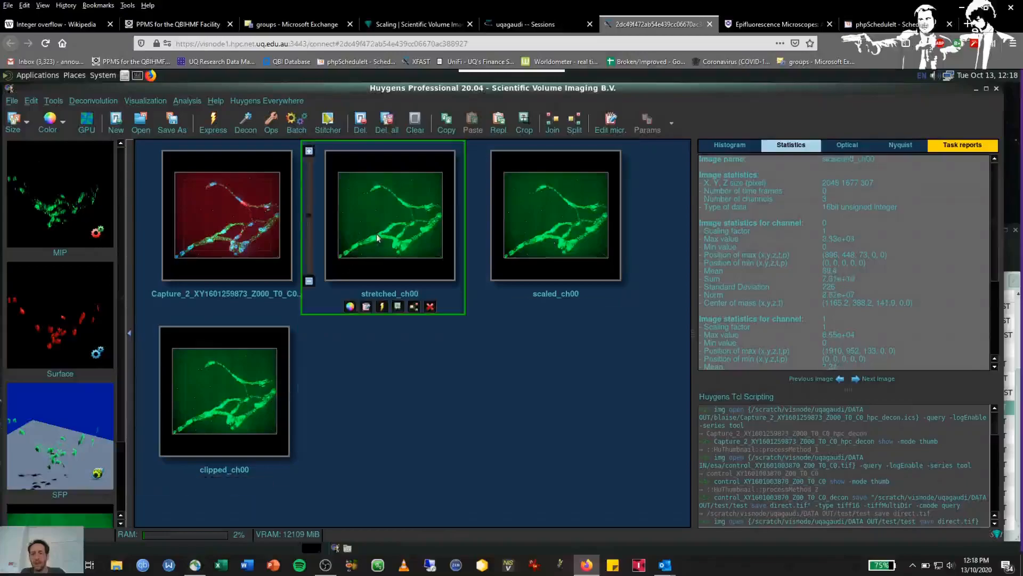
{"action": "left_click", "coordinate": [736, 147]}
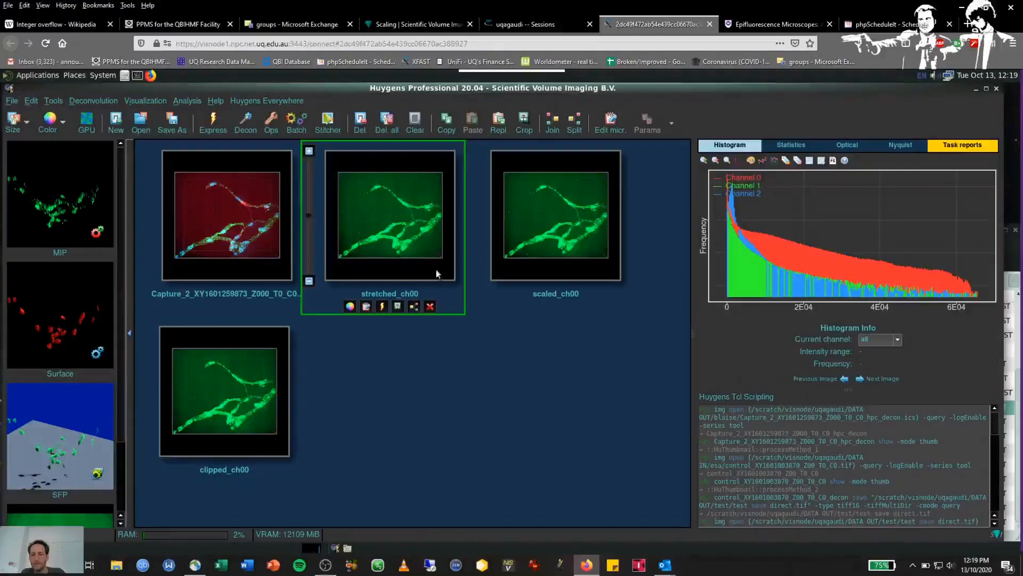
{"action": "left_click", "coordinate": [260, 249]}
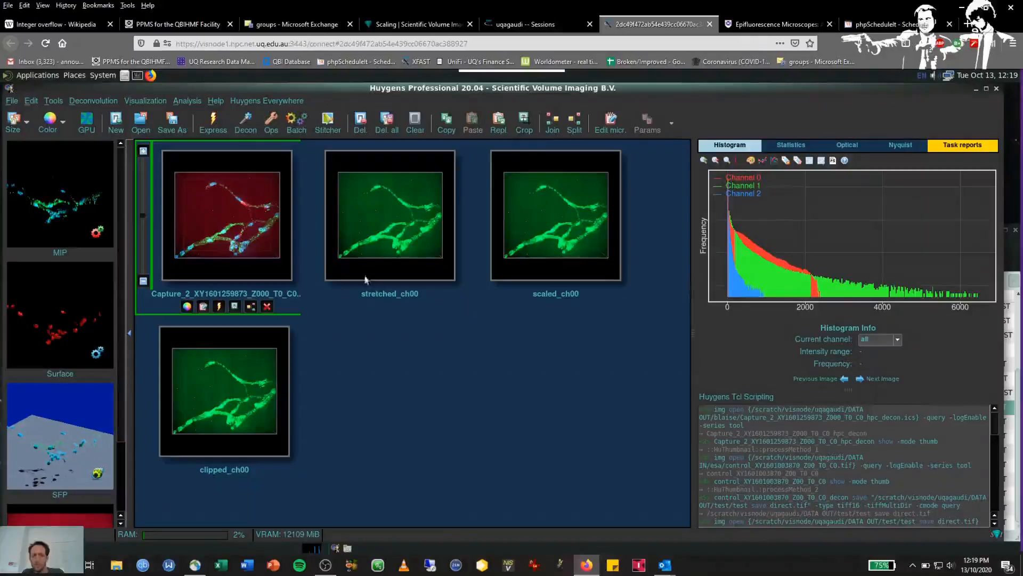
{"action": "mouse_move", "coordinate": [767, 306]}
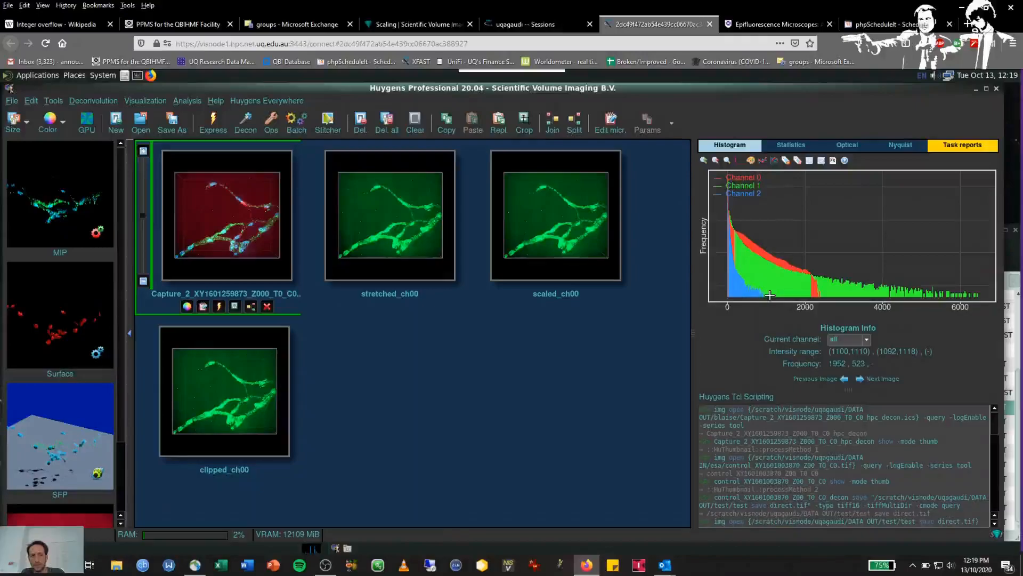
{"action": "left_click", "coordinate": [389, 218]}
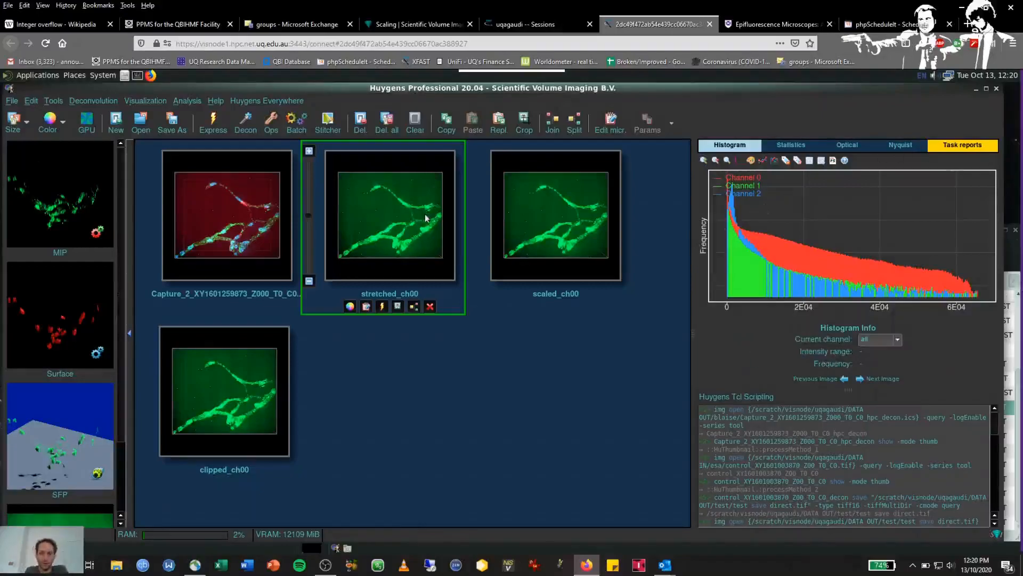
Compare the scaled image's histogram with that of the original capture.
{"action": "left_click", "coordinate": [556, 211]}
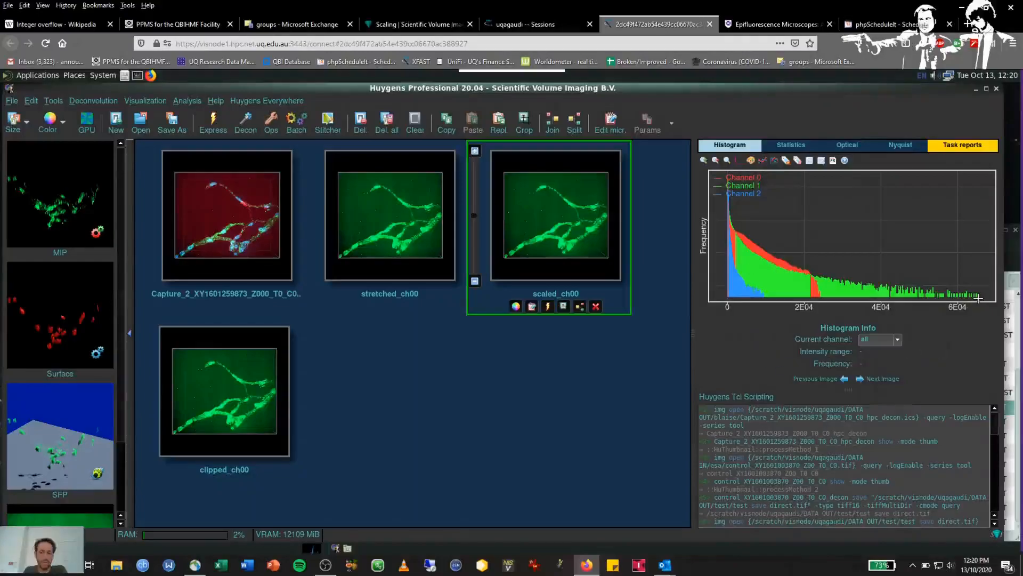
{"action": "left_click", "coordinate": [242, 224]}
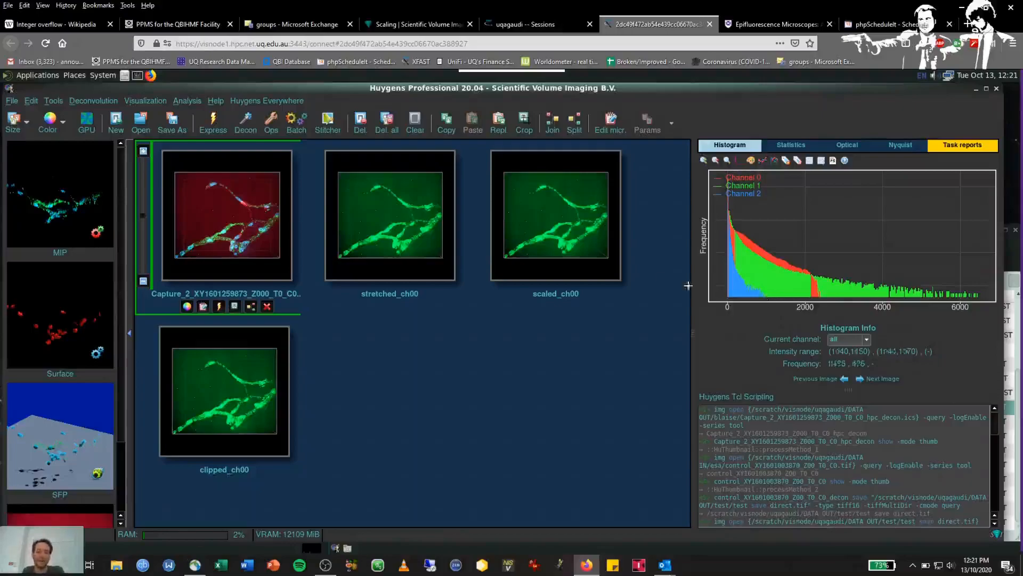
{"action": "left_click", "coordinate": [556, 245]}
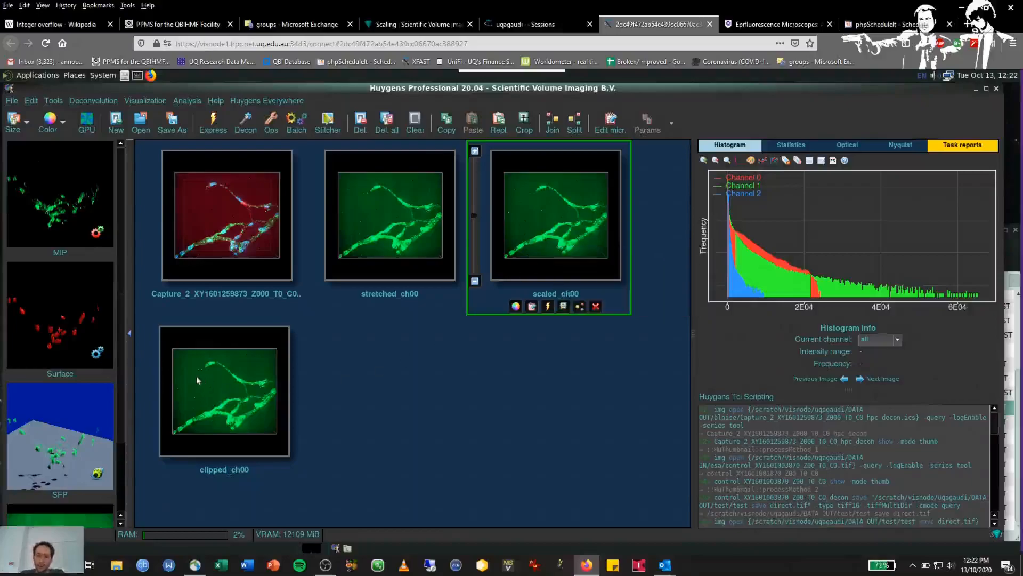
Compare the clipped image's histogram with the original capture's, and check the data type in the original's statistics.
{"action": "left_click", "coordinate": [215, 394]}
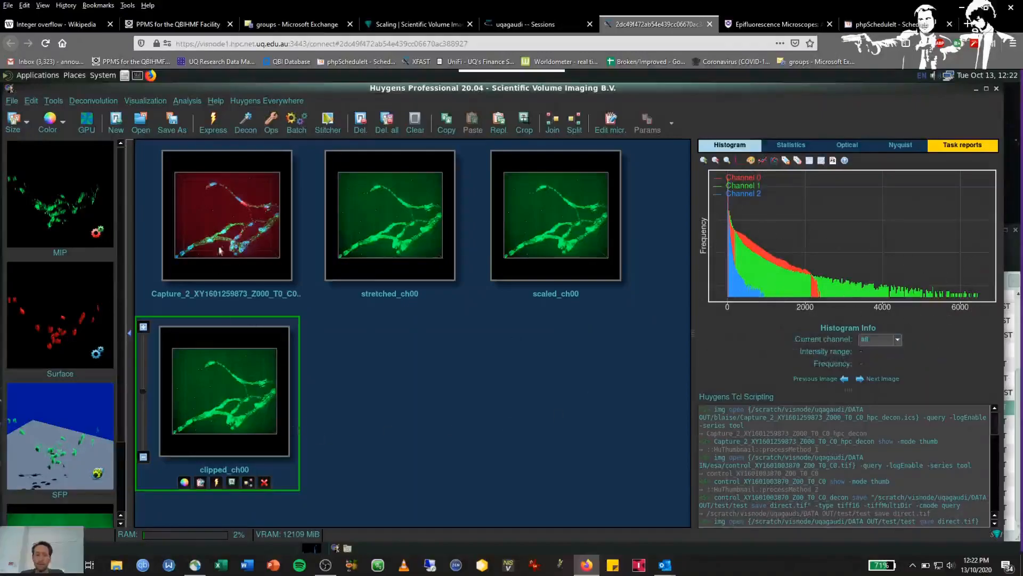
{"action": "left_click", "coordinate": [226, 225]}
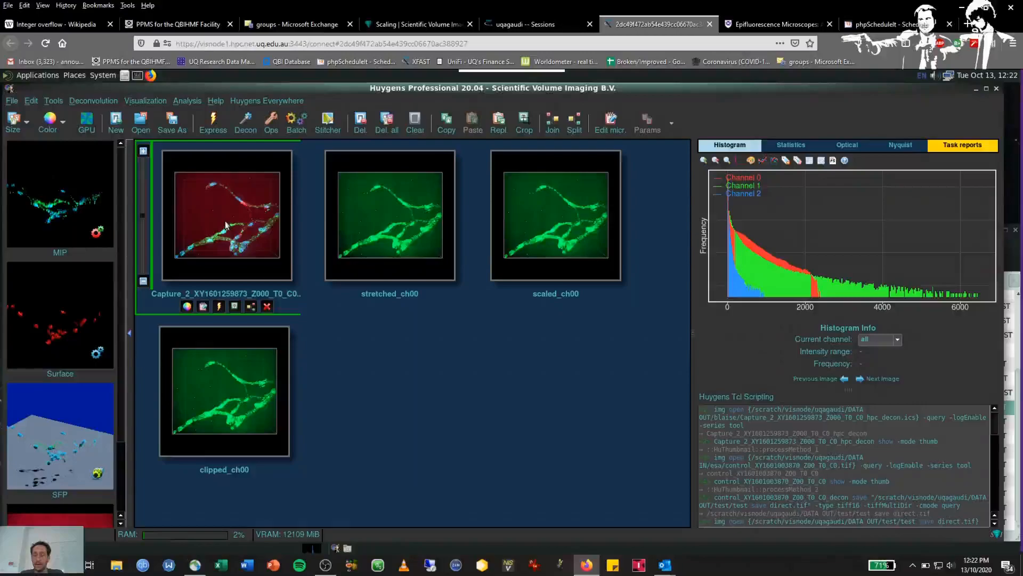
{"action": "left_click", "coordinate": [213, 382]}
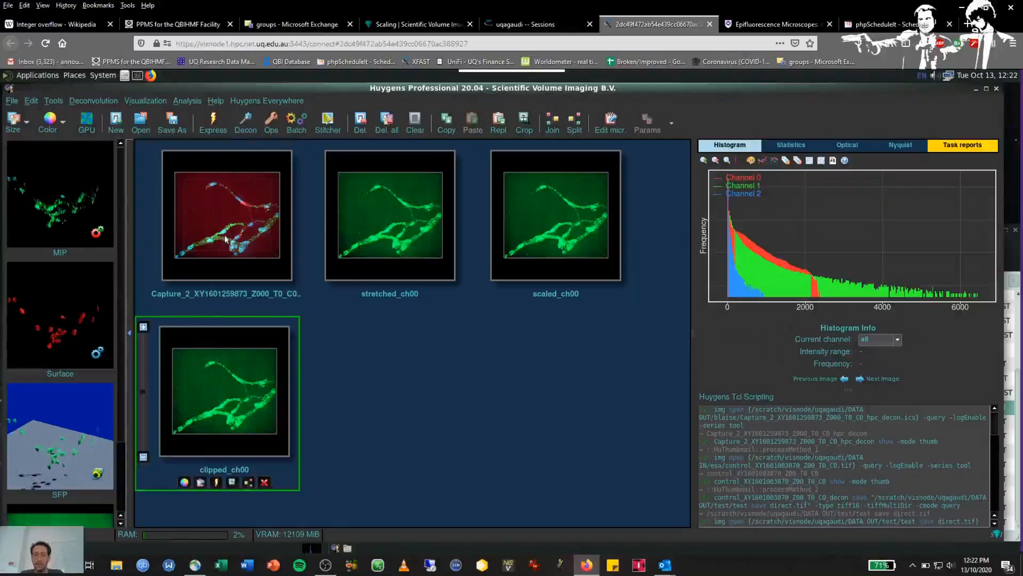
{"action": "left_click", "coordinate": [226, 239]}
{"action": "left_click", "coordinate": [228, 383]}
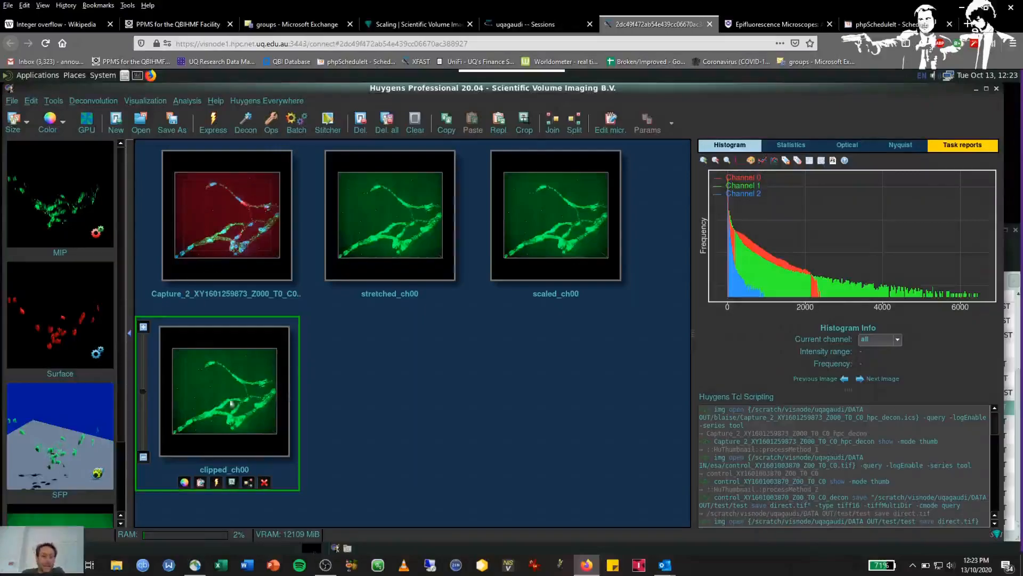
{"action": "left_click", "coordinate": [228, 203]}
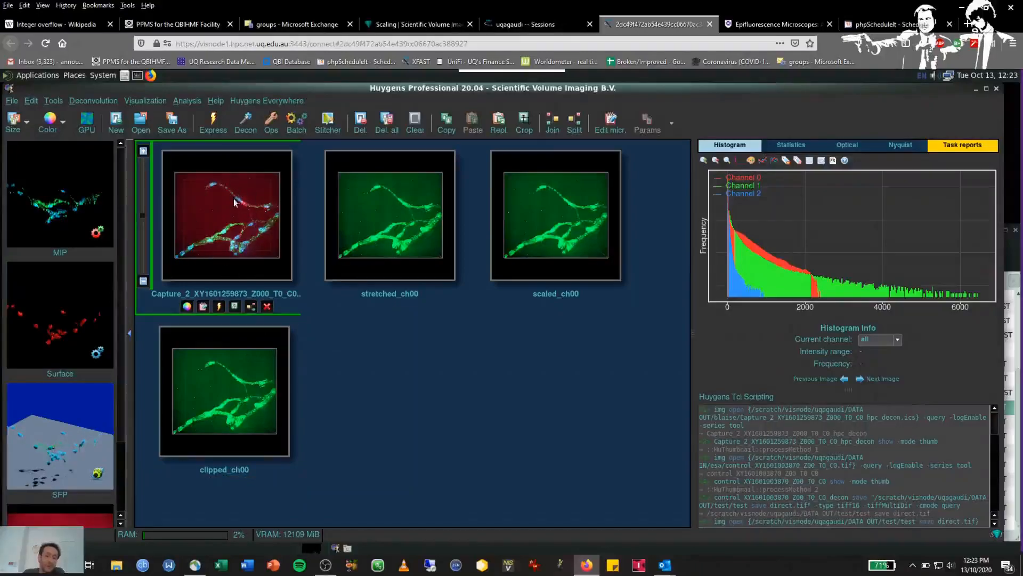
{"action": "left_click", "coordinate": [790, 144]}
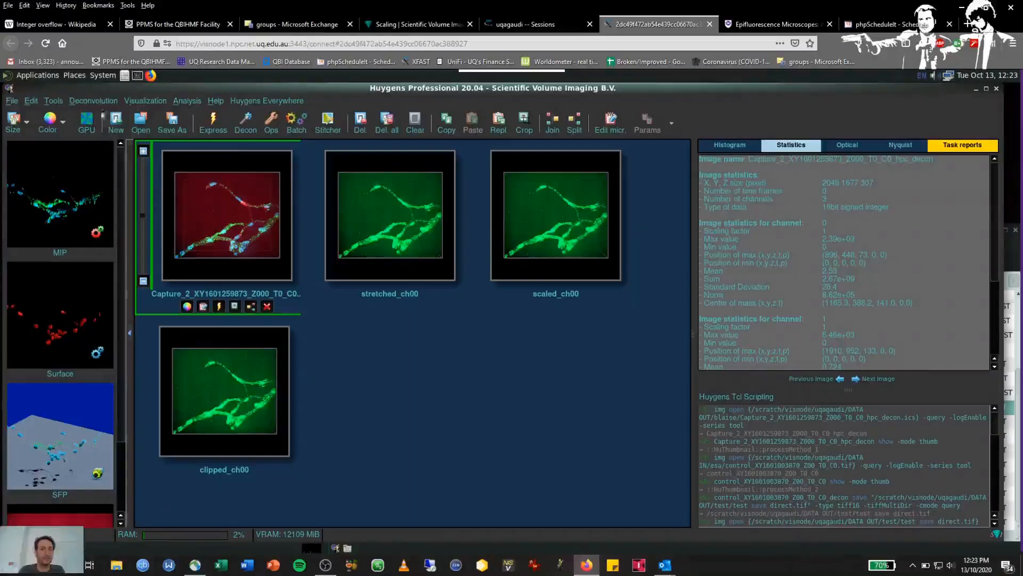
Convert the original capture's basic data type to Unsigned integer through the Operations window and reselect the image in the main window.
{"action": "left_click", "coordinate": [52, 102]}
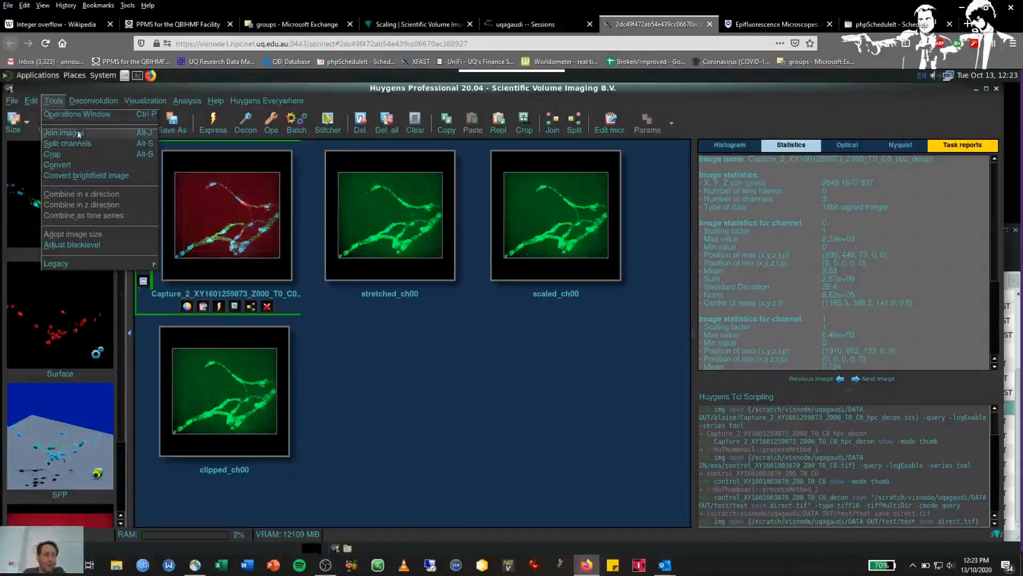
{"action": "left_click", "coordinate": [80, 114]}
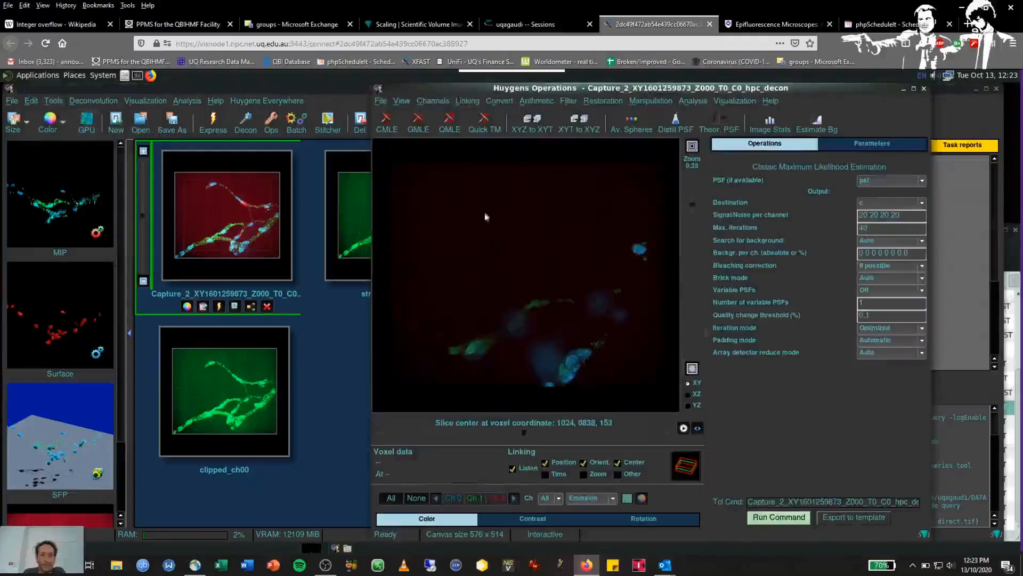
{"action": "left_click", "coordinate": [500, 101]}
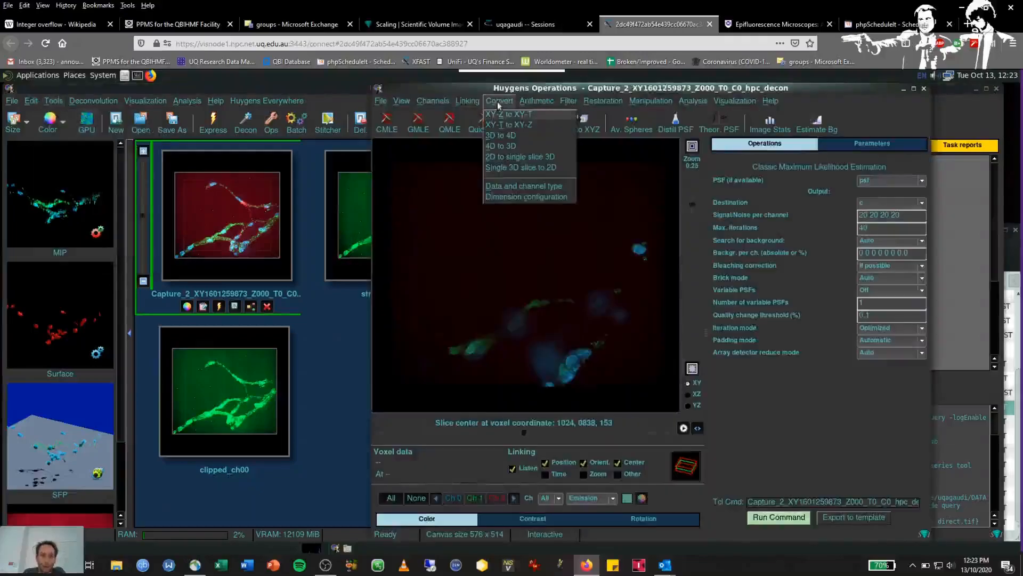
{"action": "left_click", "coordinate": [521, 187]}
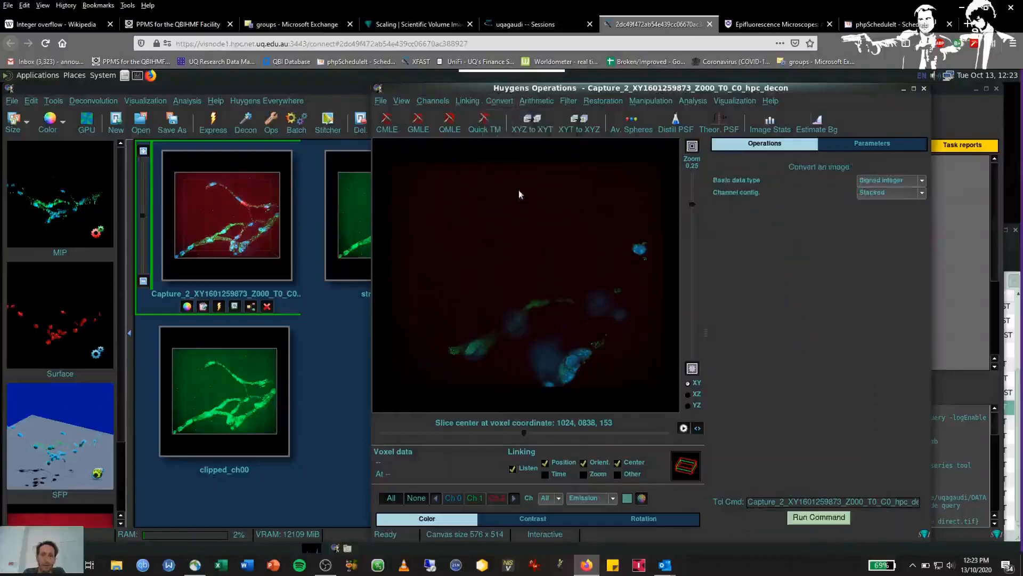
{"action": "left_click", "coordinate": [903, 184]}
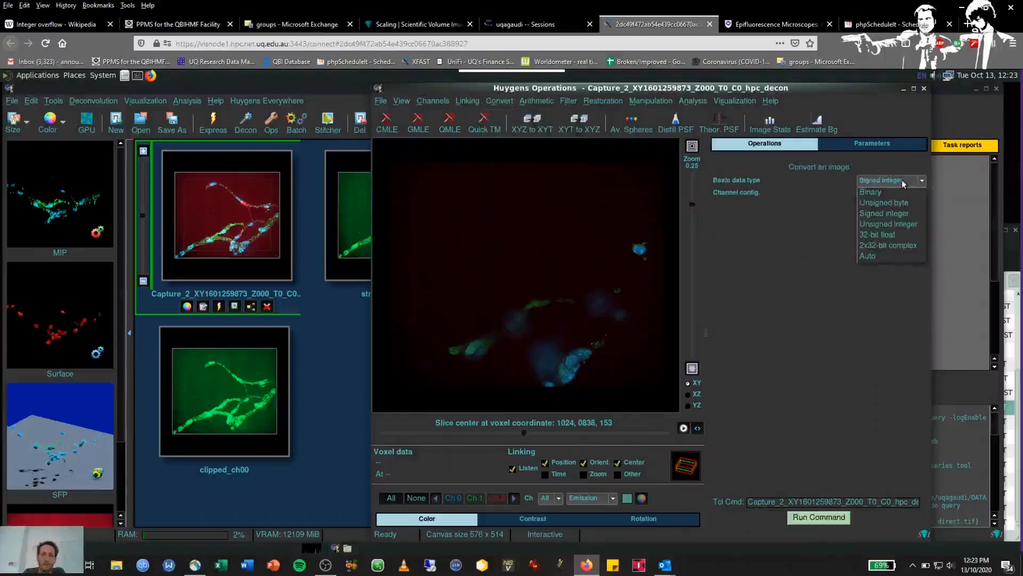
{"action": "left_click", "coordinate": [890, 208]}
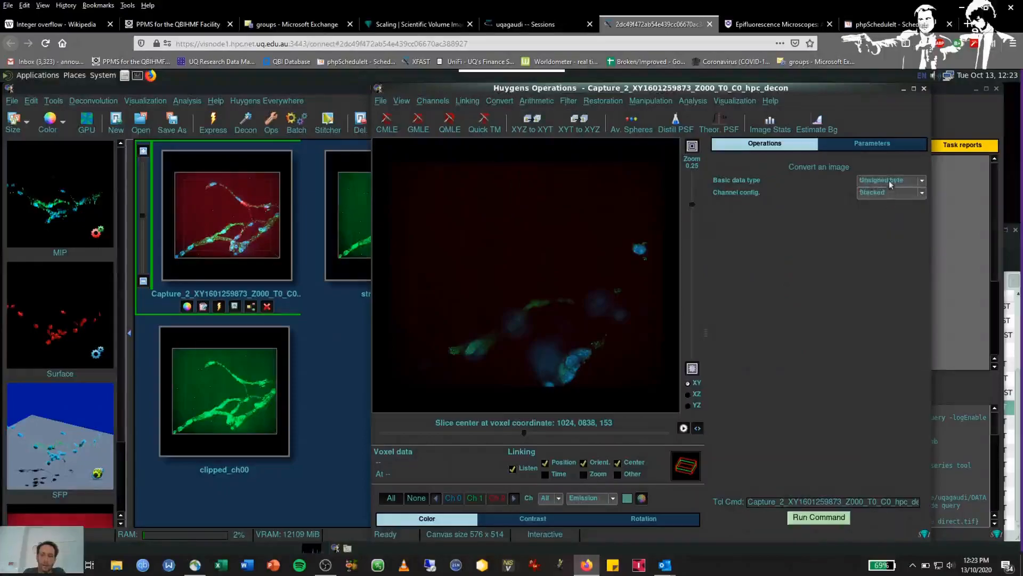
{"action": "left_click", "coordinate": [890, 182]}
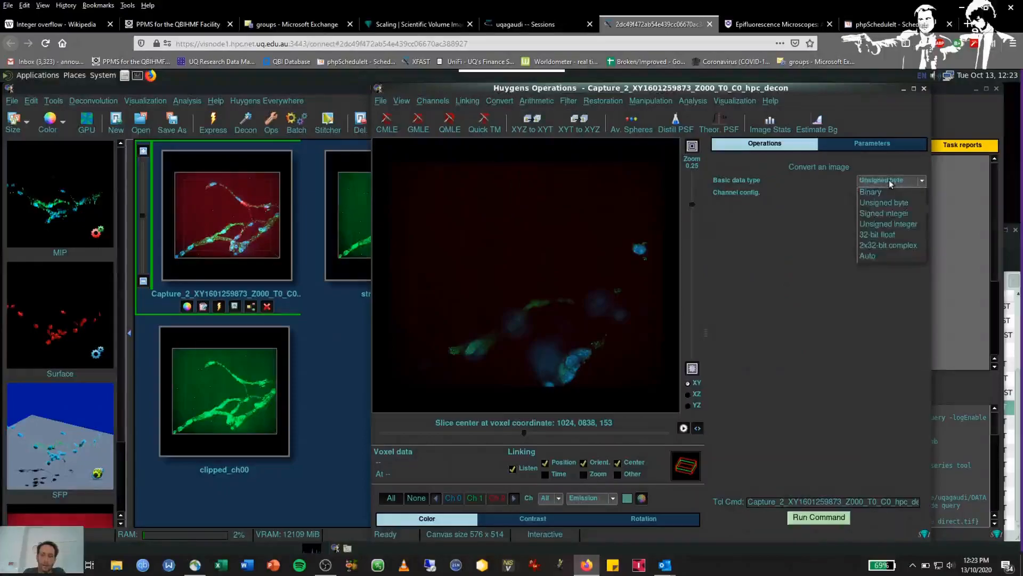
{"action": "left_click", "coordinate": [894, 226]}
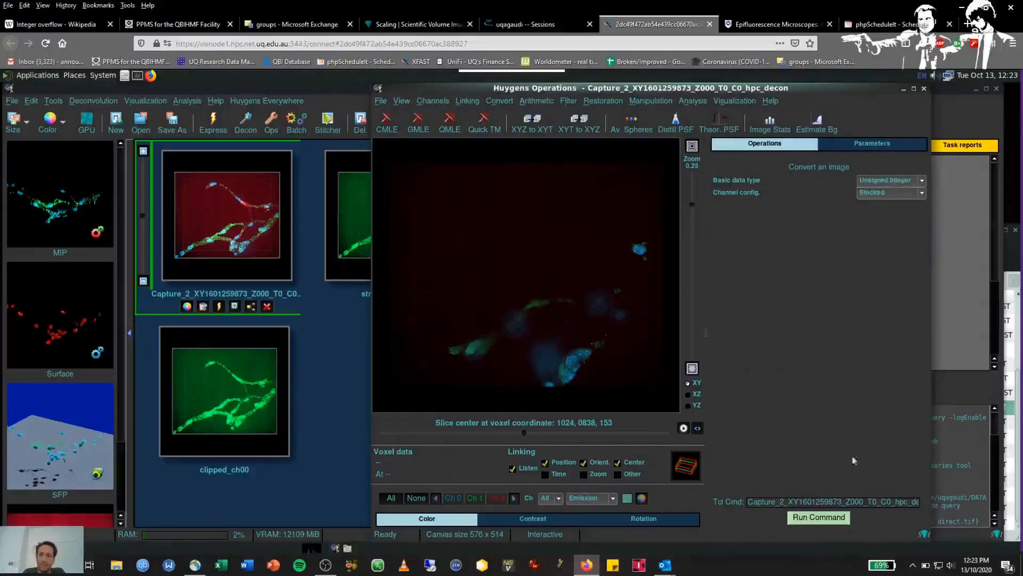
{"action": "left_click", "coordinate": [816, 517]}
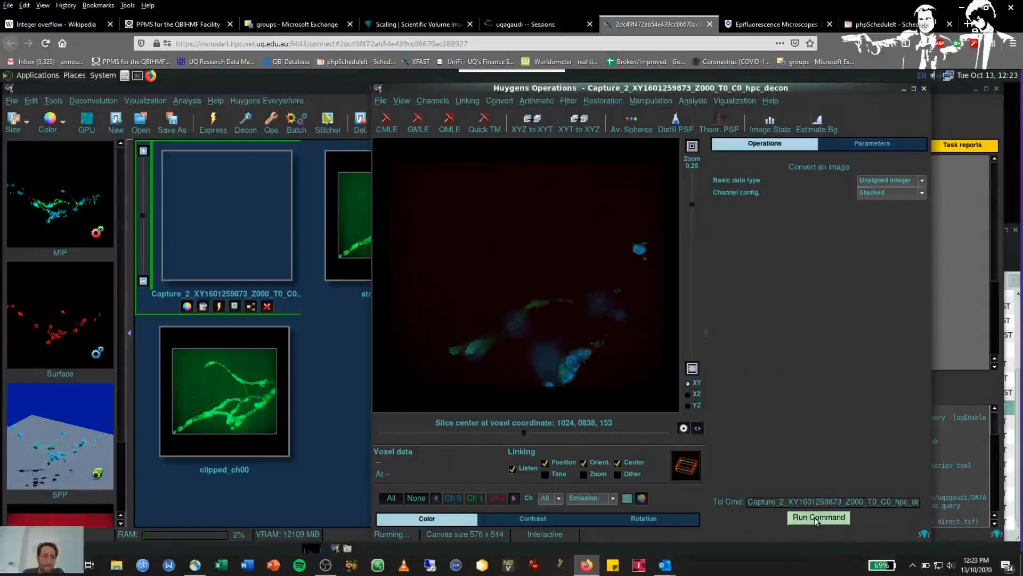
{"action": "left_click", "coordinate": [349, 380]}
{"action": "left_click", "coordinate": [248, 235]}
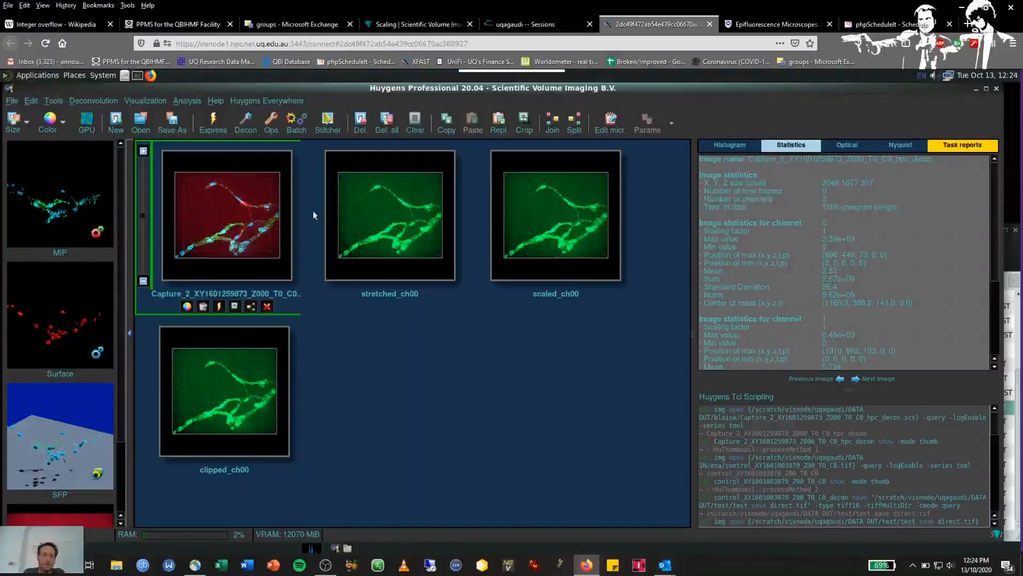
Start saving the unsigned integer capture as TIFF 16 bit with one file per channel.
{"action": "right_click", "coordinate": [244, 215]}
{"action": "mouse_move", "coordinate": [283, 344]}
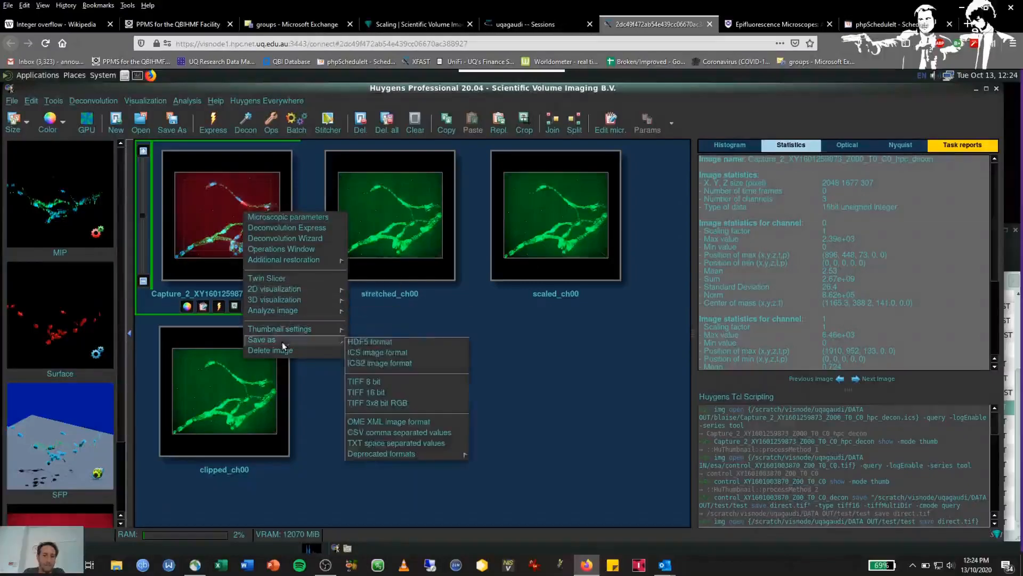
{"action": "left_click", "coordinate": [383, 393]}
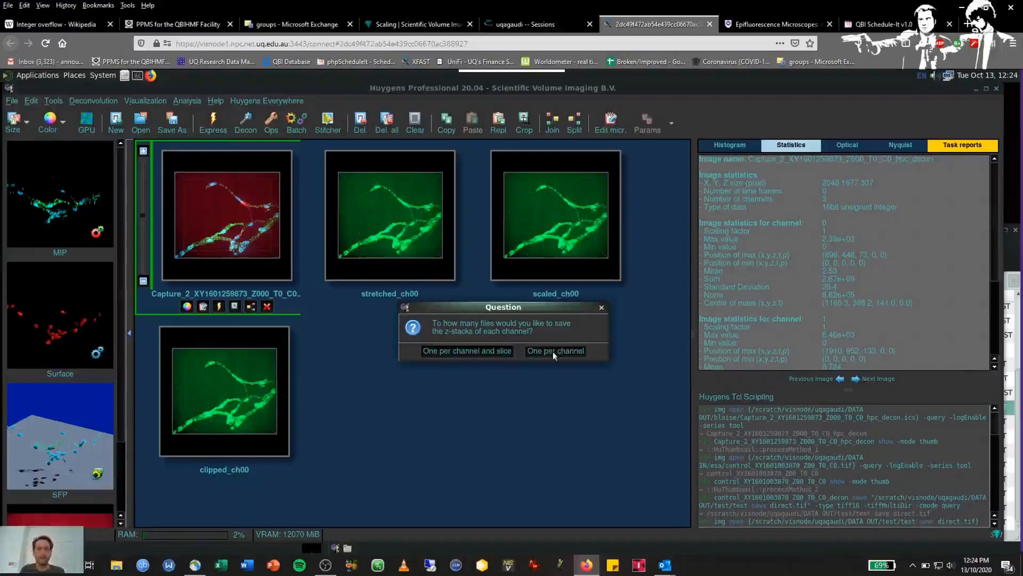
{"action": "left_click", "coordinate": [552, 351]}
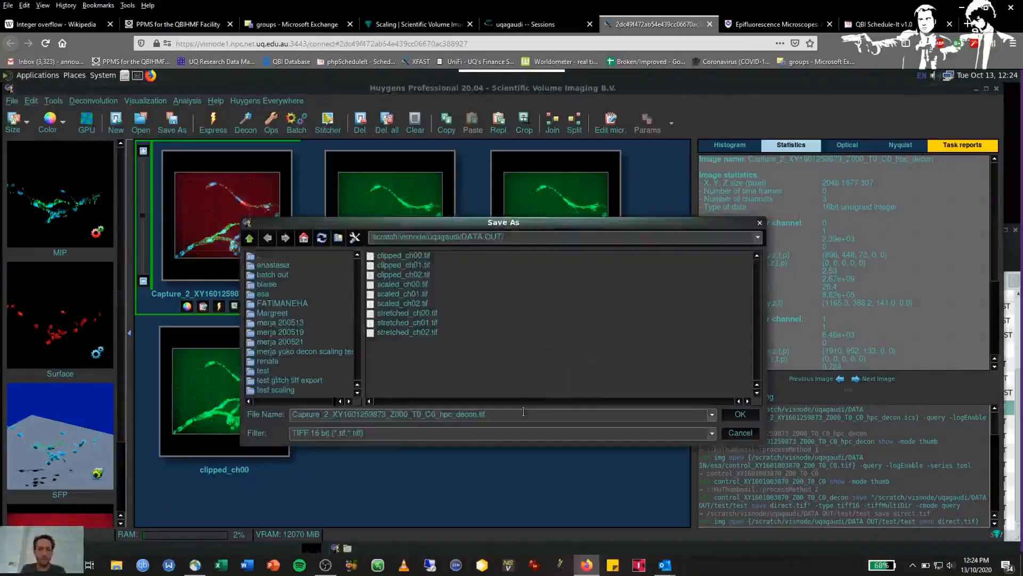
Name the file "UI" and save it in the DATA OUT folder.
{"action": "left_click_drag", "start_coordinate": [524, 412], "coordinate": [258, 392]}
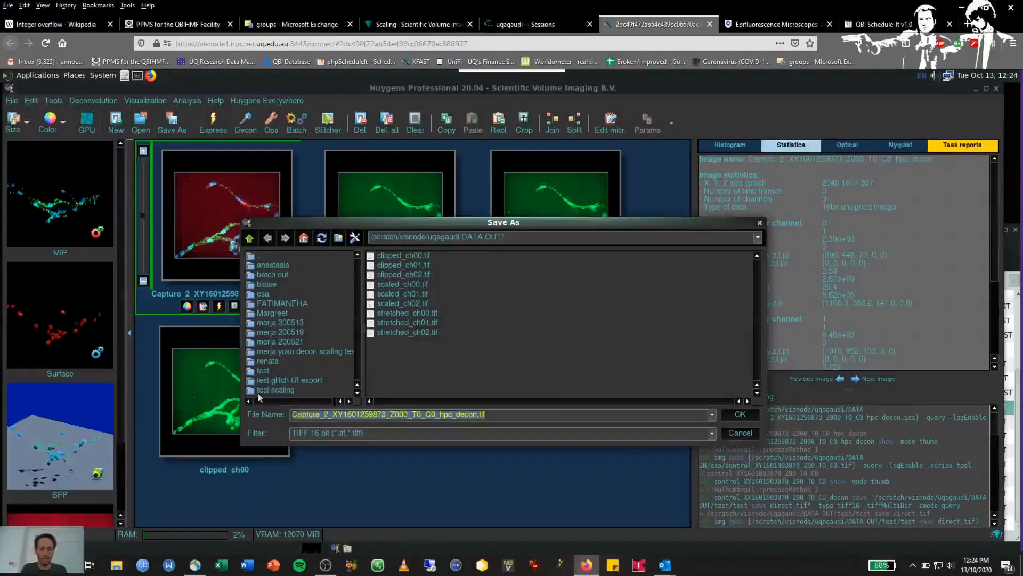
{"action": "type", "text": "UIS"}
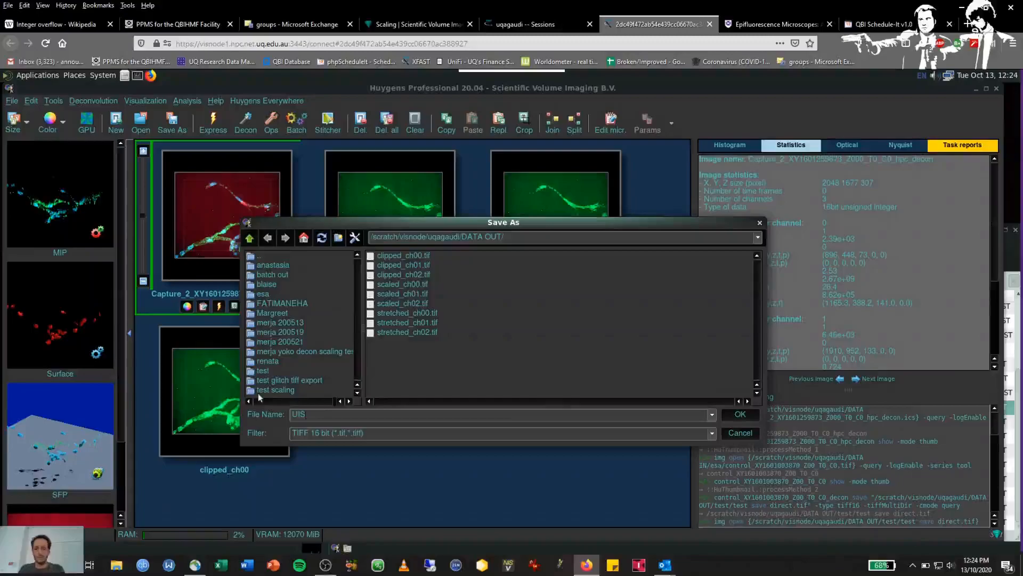
{"action": "key", "text": "BackSpace"}
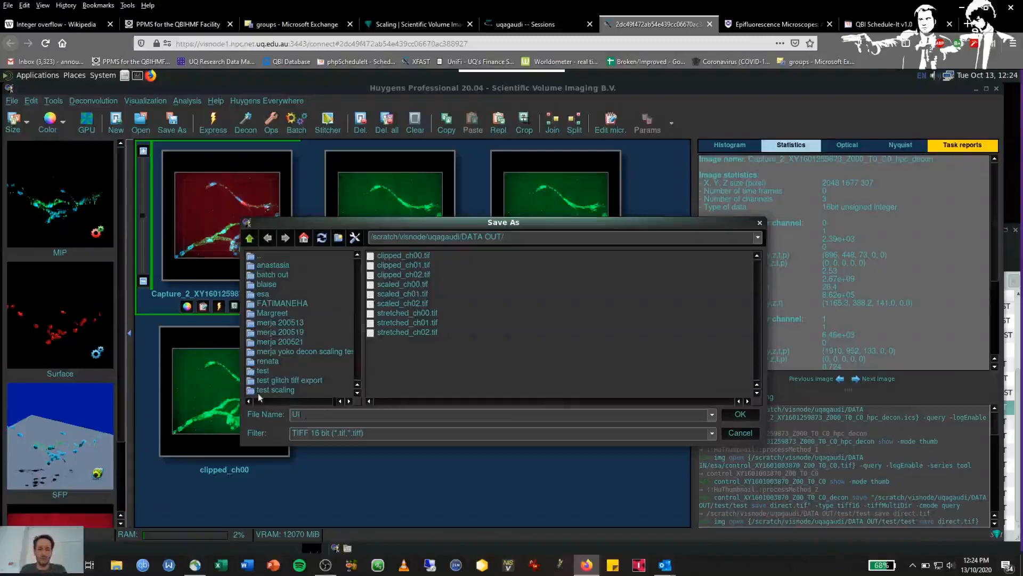
{"action": "left_click", "coordinate": [738, 416]}
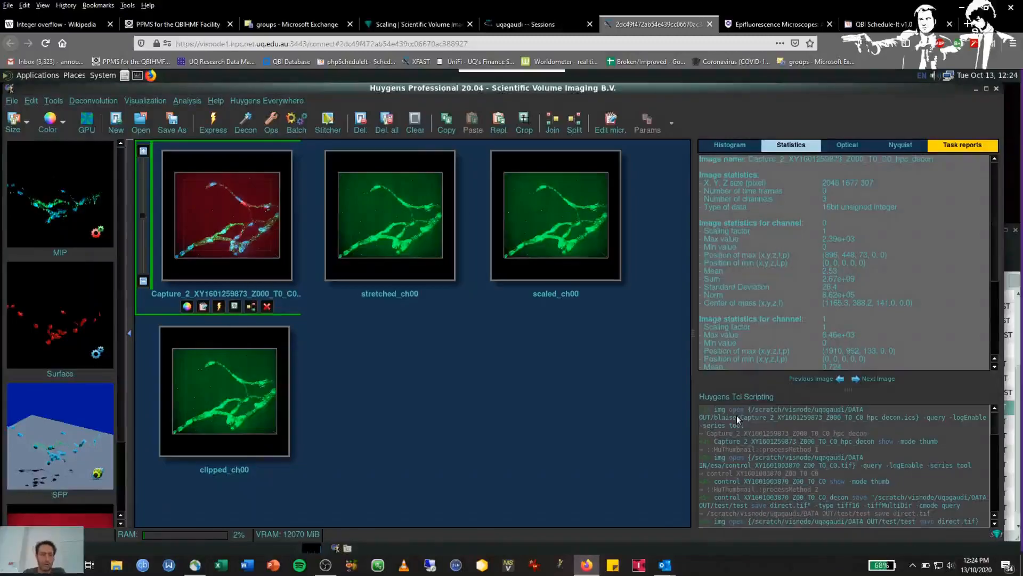